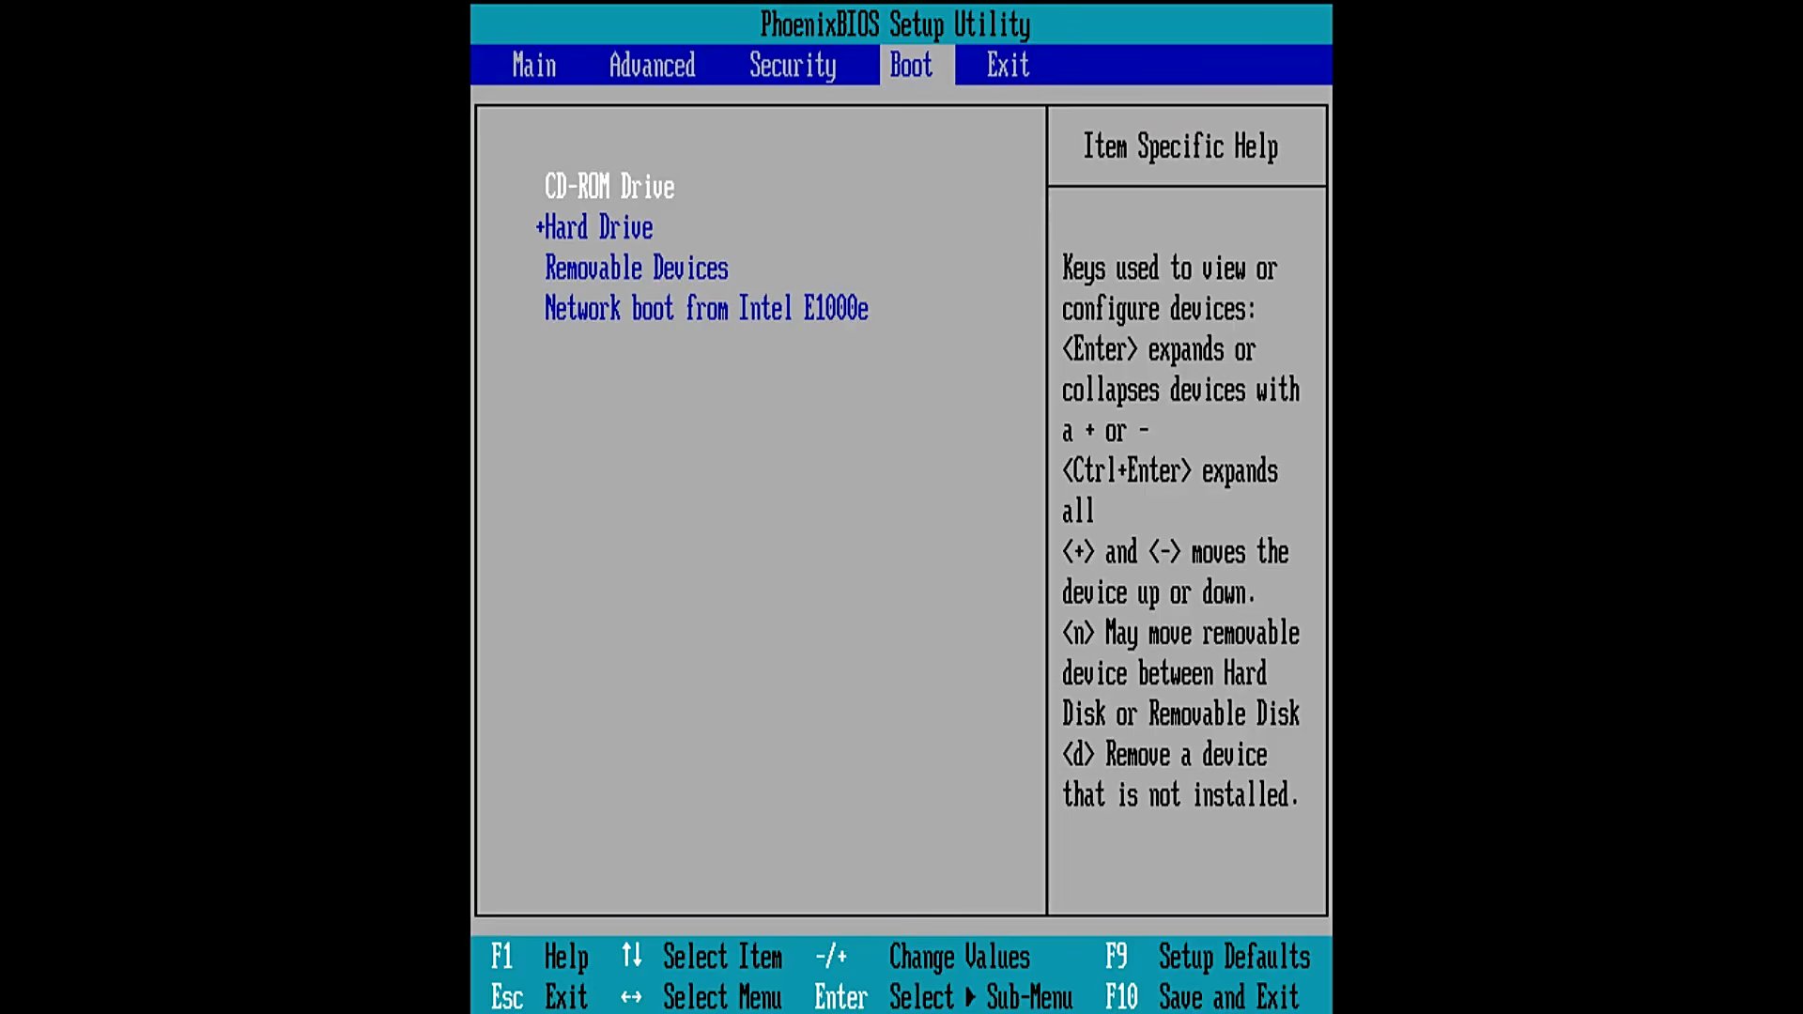
Save the BIOS boot settings and exit, and continue into Windows Setup with the Turkish Q keyboard layout.
{"action": "key", "text": "F10"}
{"action": "key", "text": "Return"}
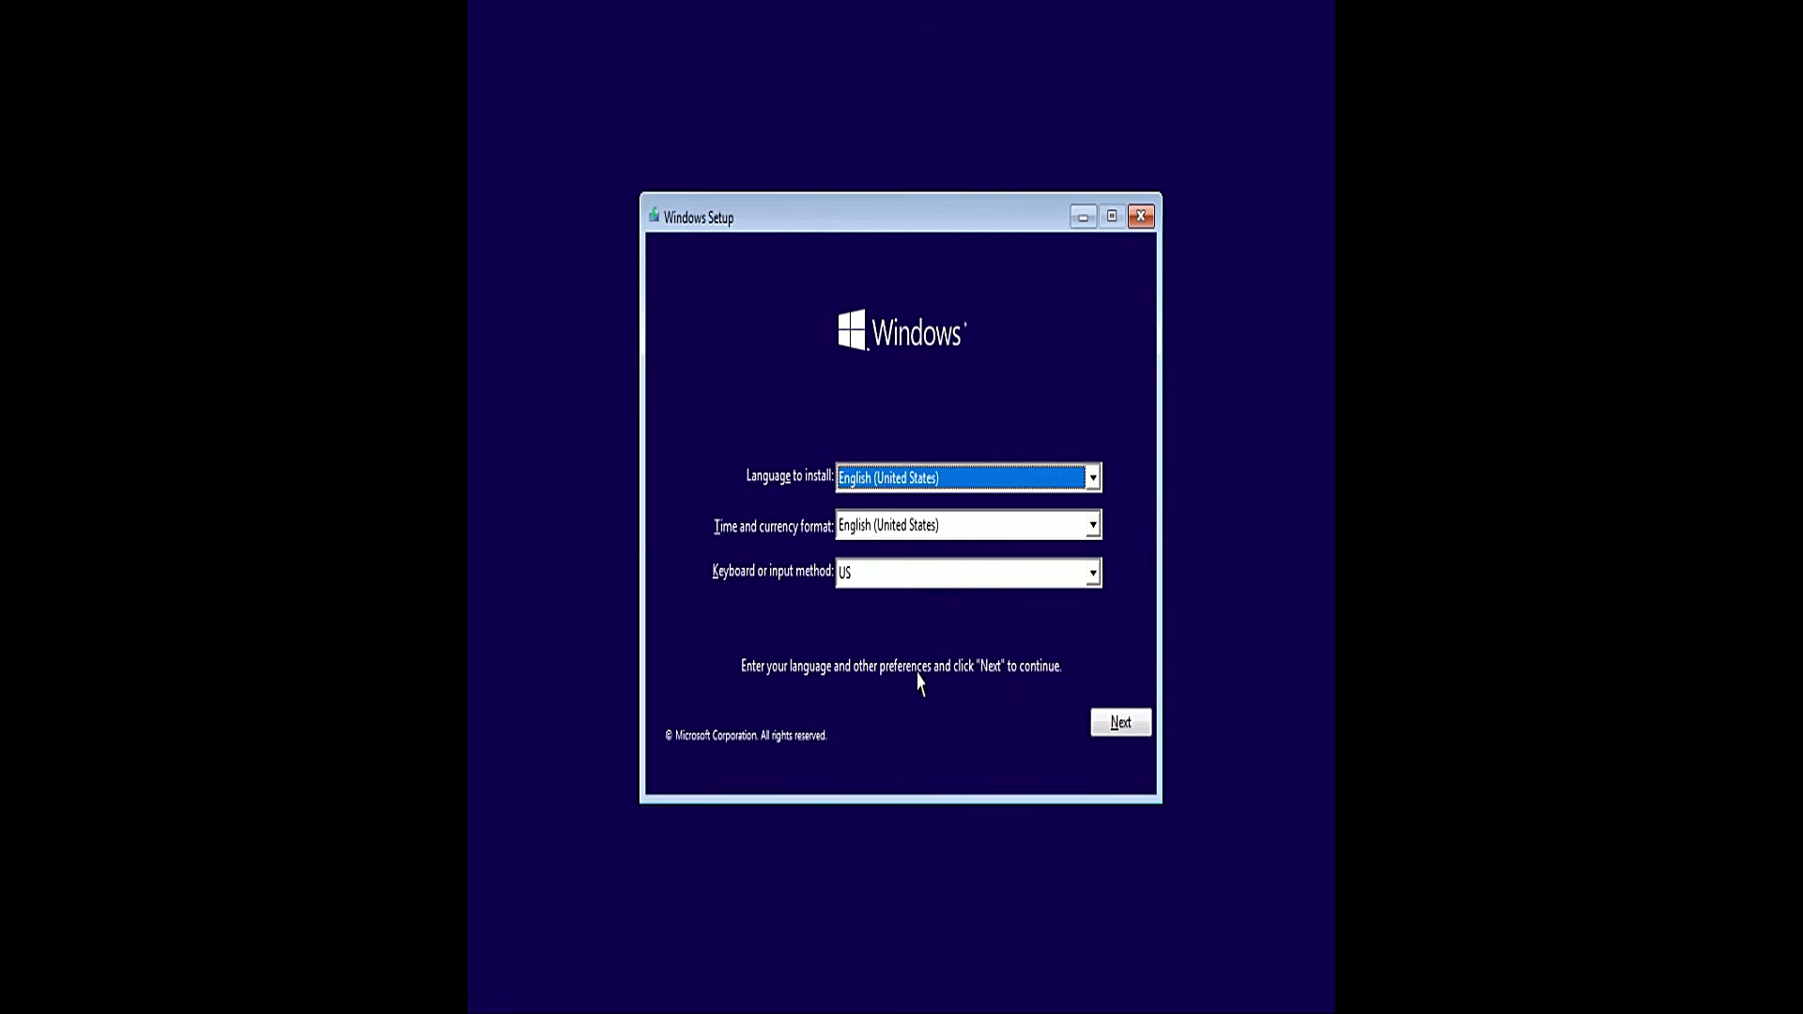
{"action": "left_click", "coordinate": [1092, 572]}
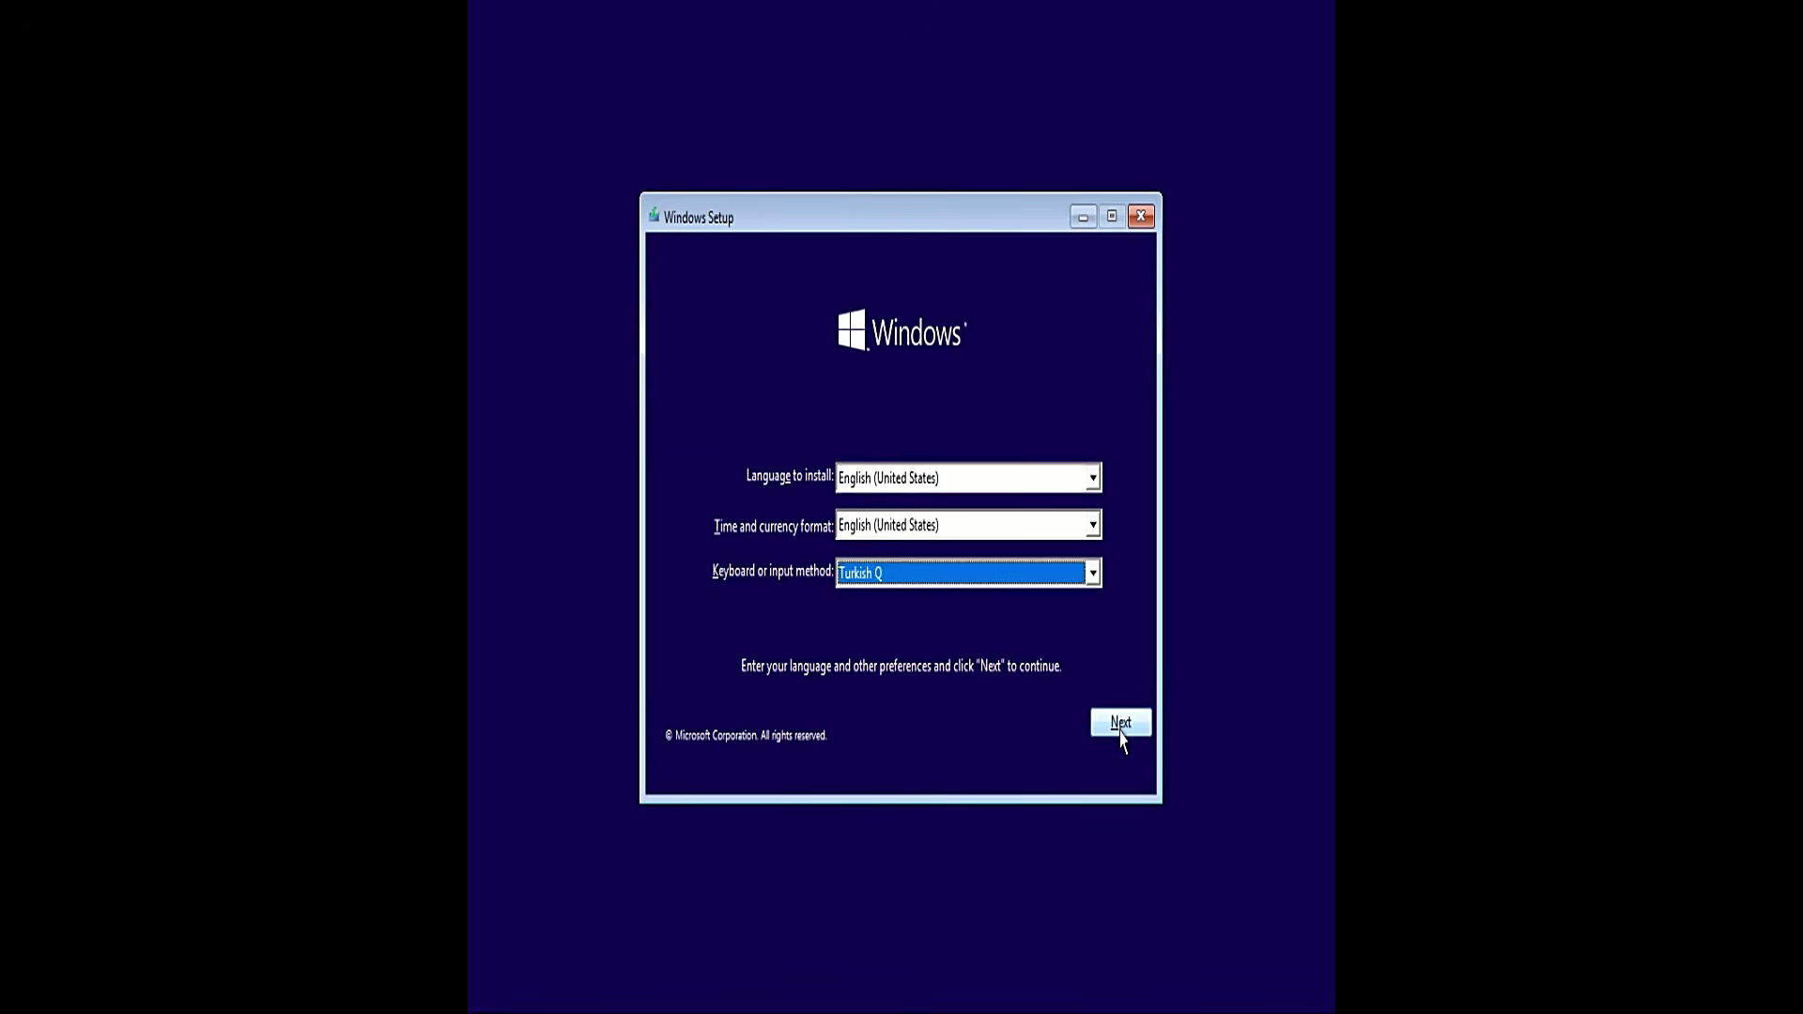
{"action": "left_click", "coordinate": [1121, 725]}
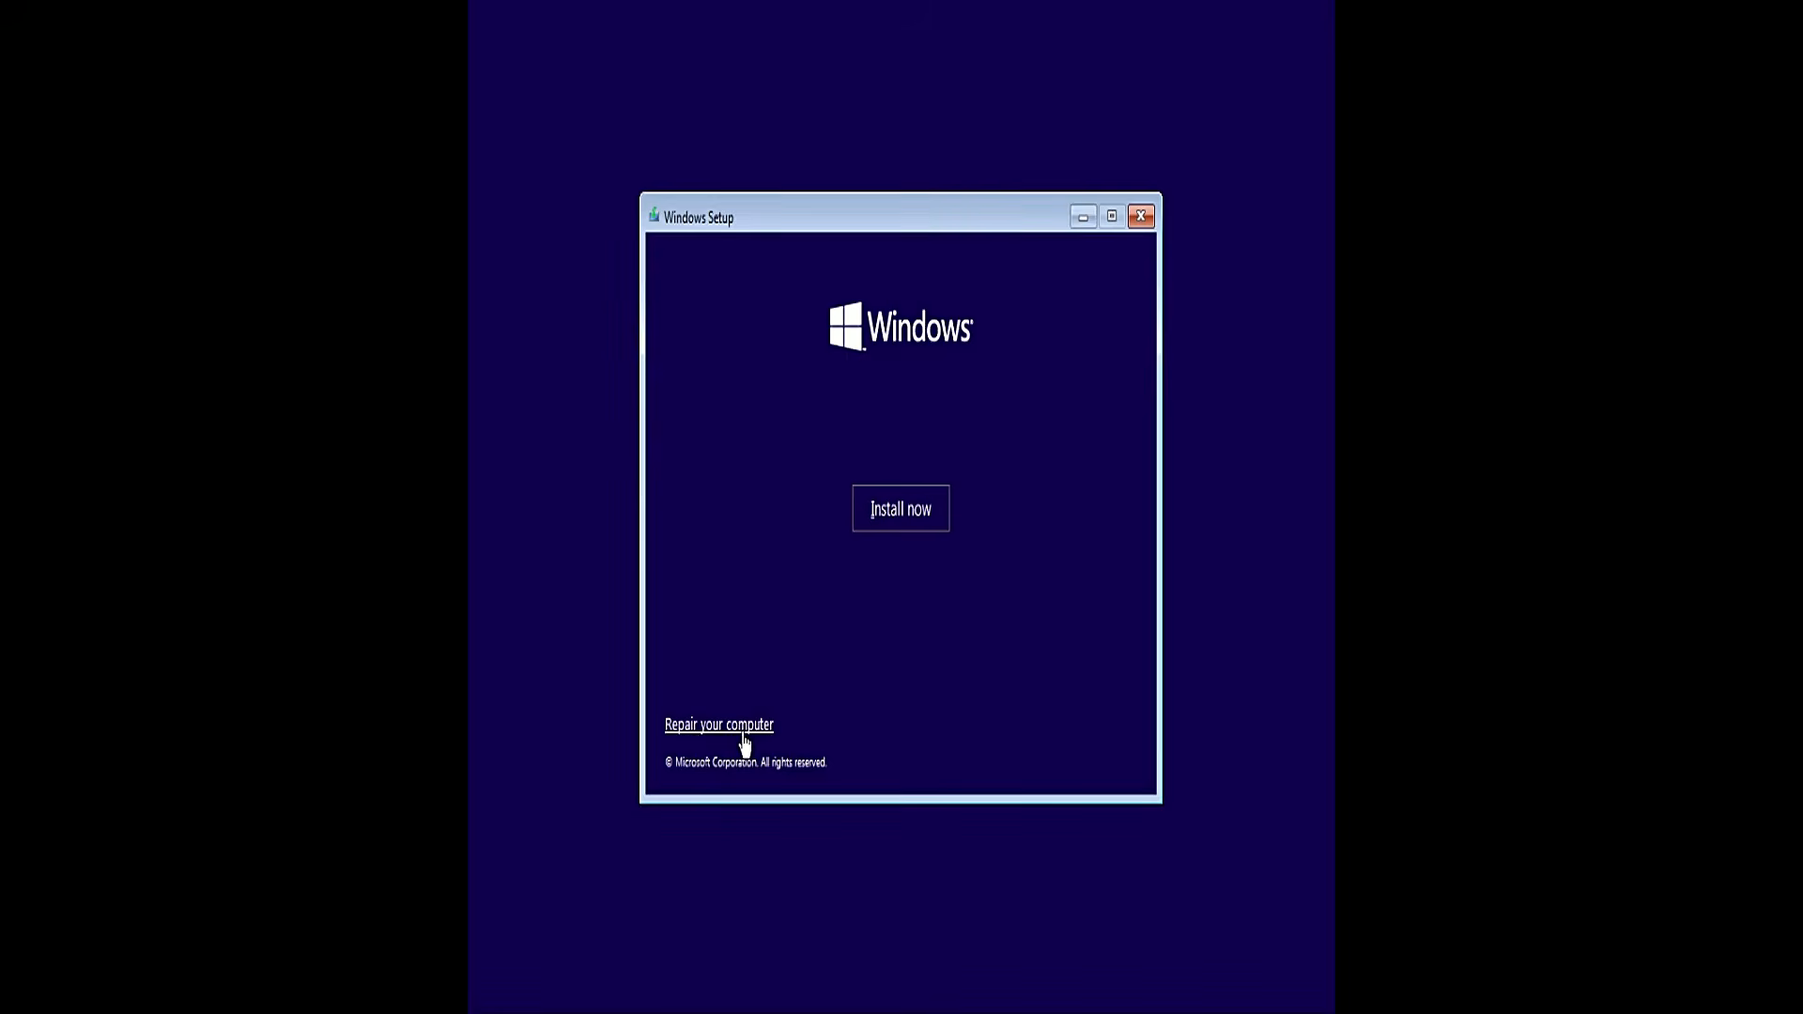
Open the recovery environment's Command Prompt through Repair your computer and launch Notepad from it.
{"action": "left_click", "coordinate": [743, 737]}
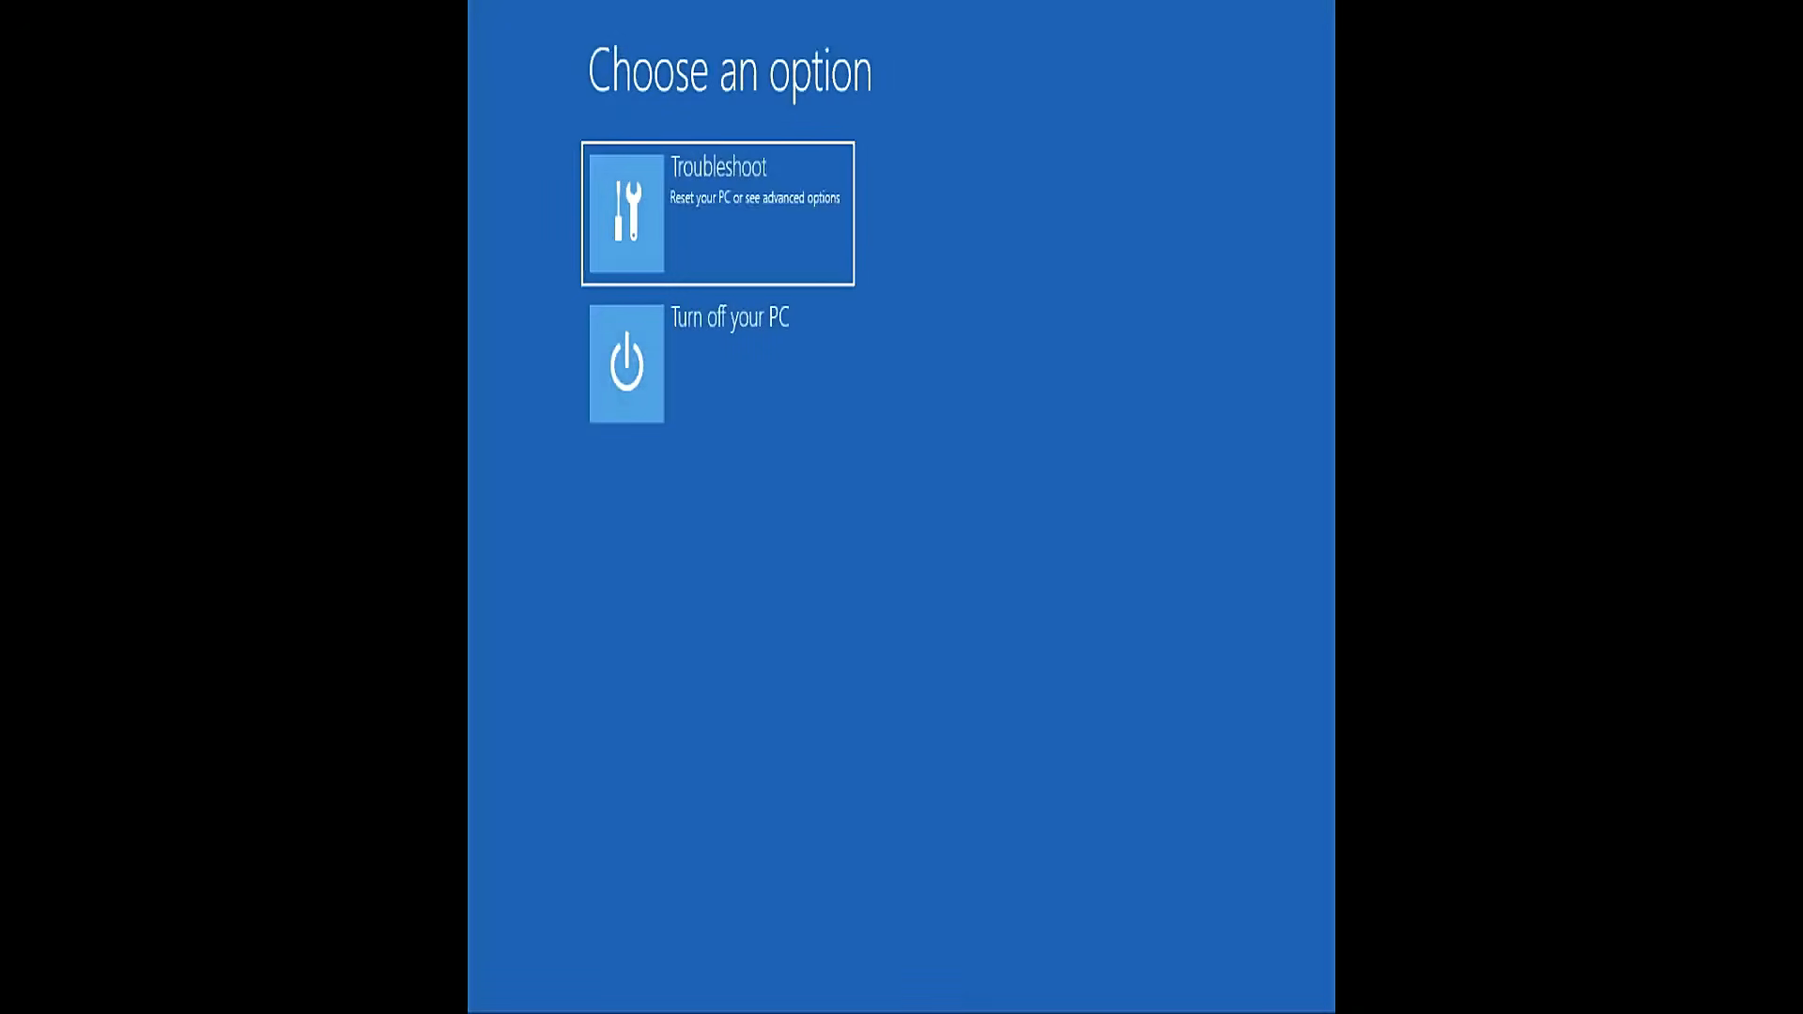
{"action": "left_click", "coordinate": [735, 247]}
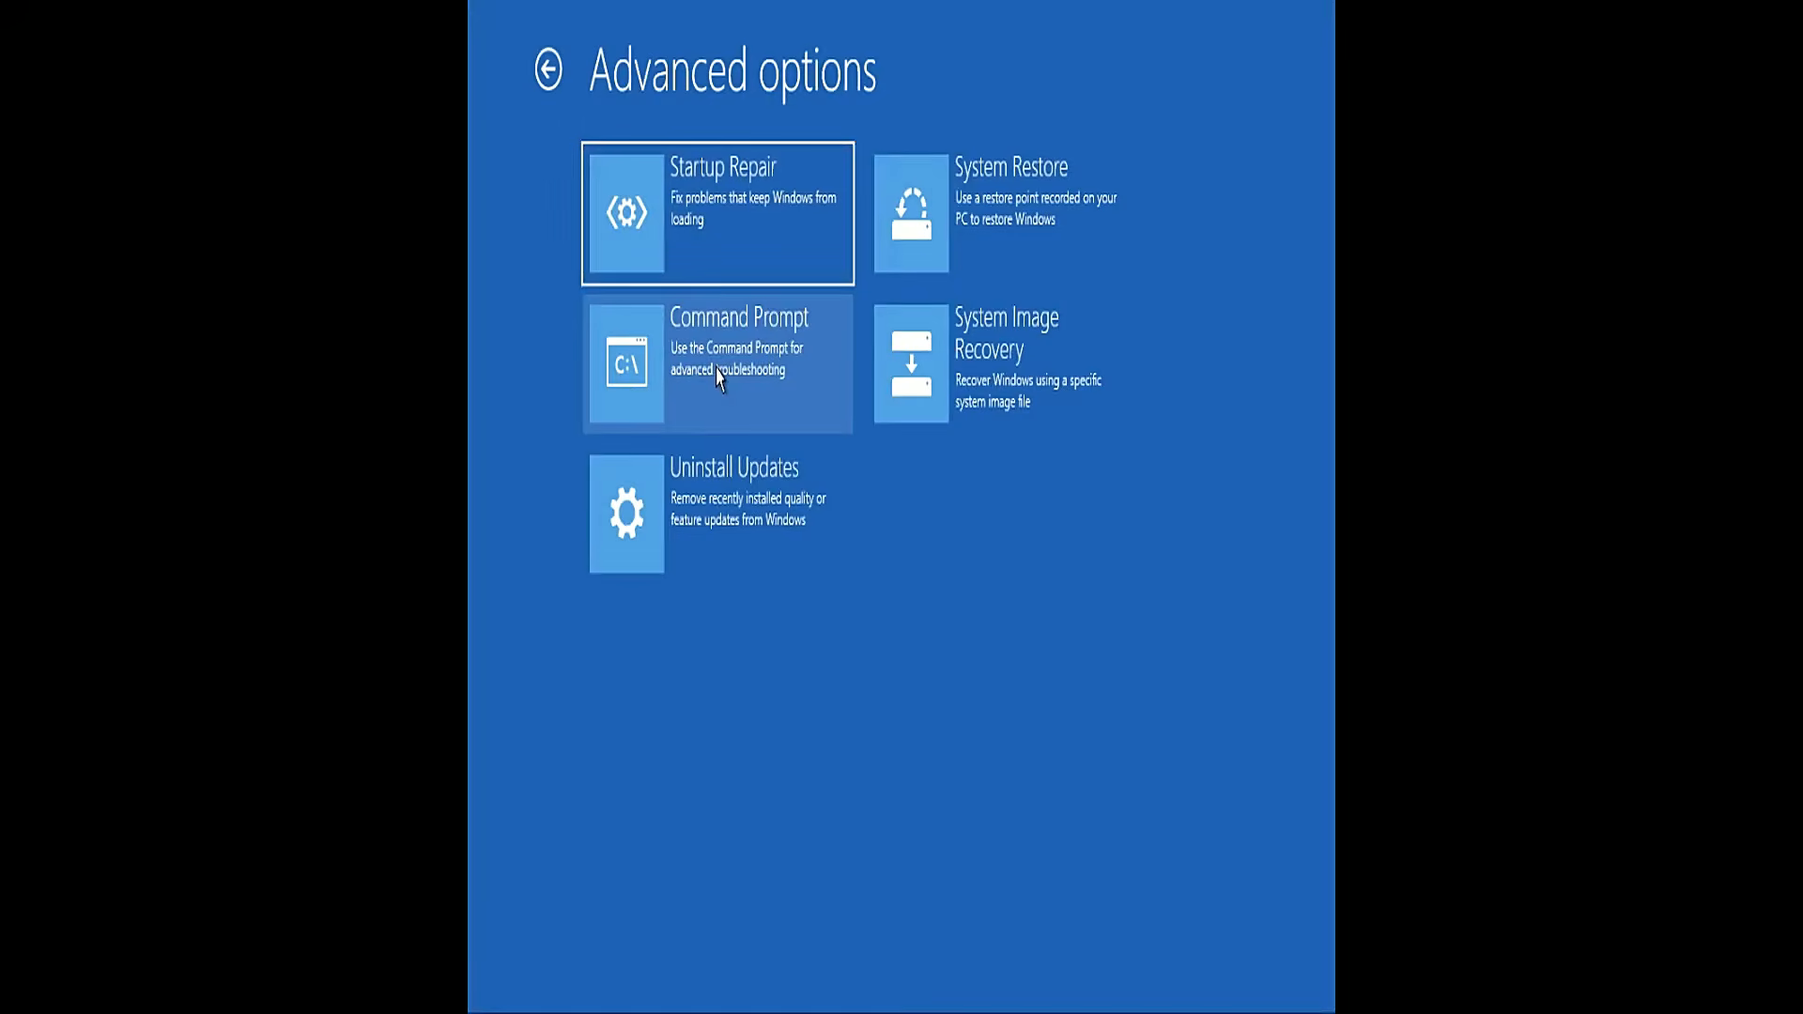
{"action": "left_click", "coordinate": [720, 374]}
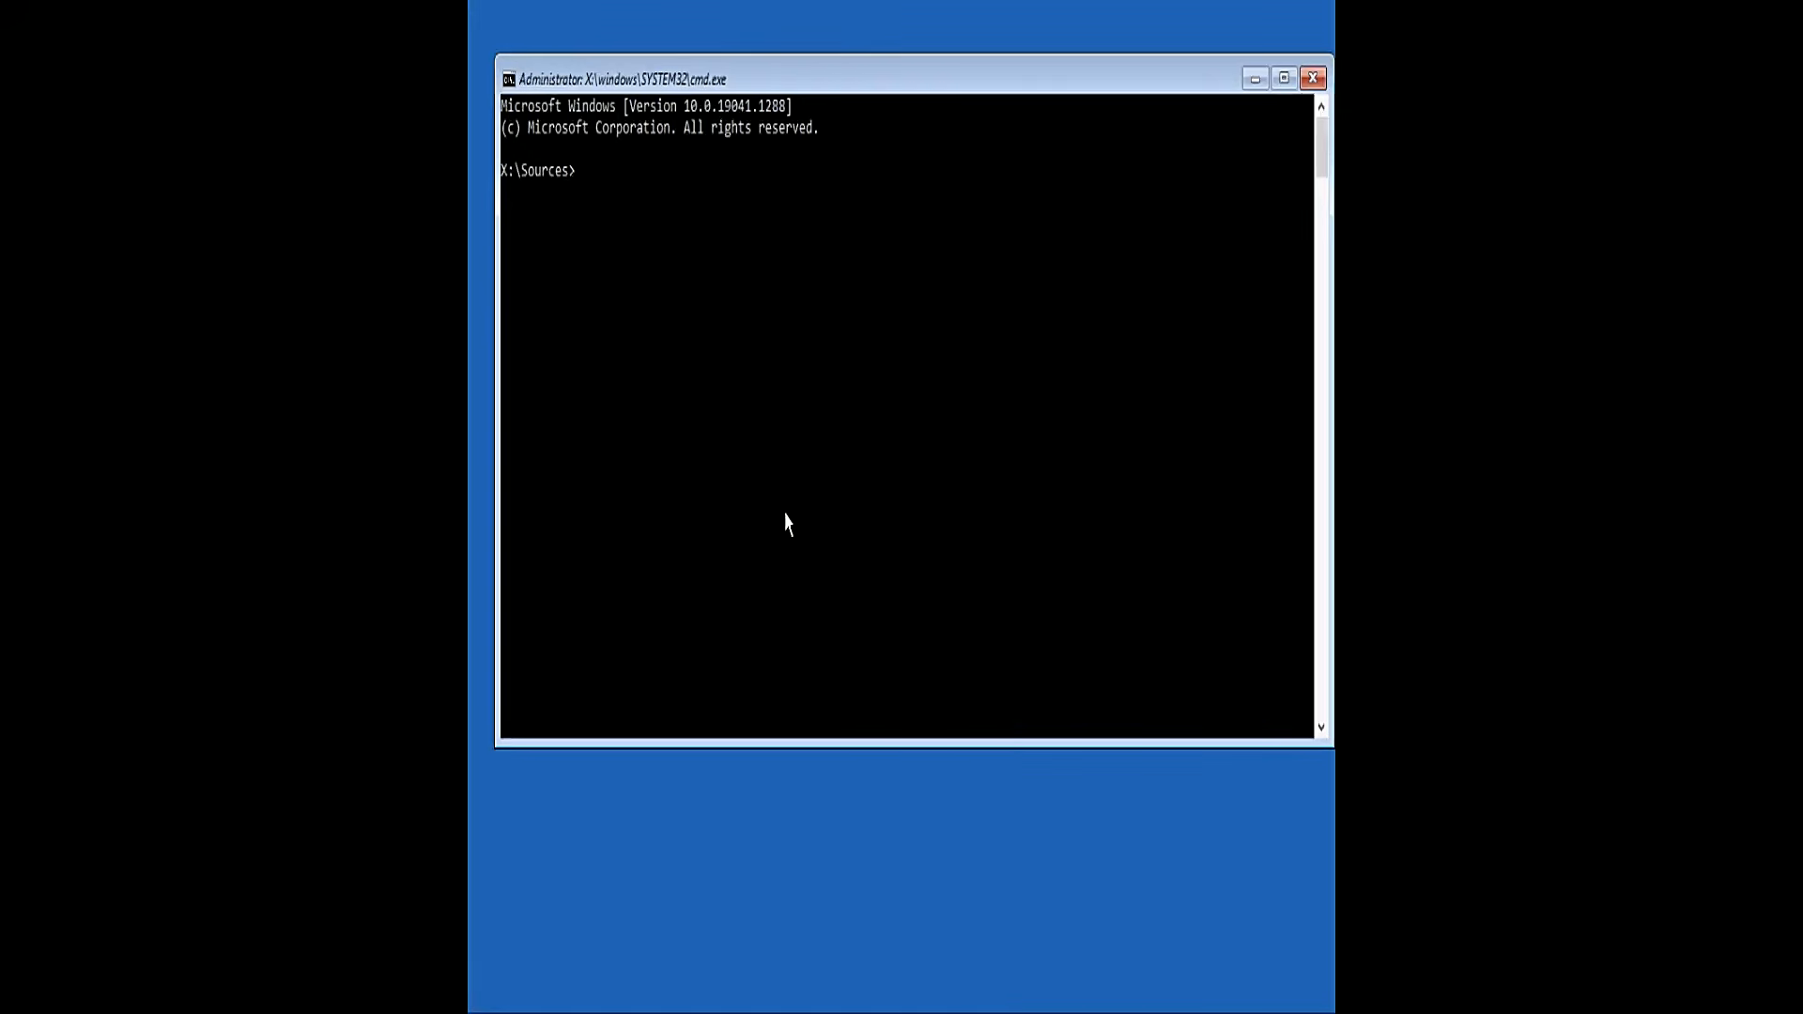
{"action": "type", "text": "notepad"}
{"action": "key", "text": "Return"}
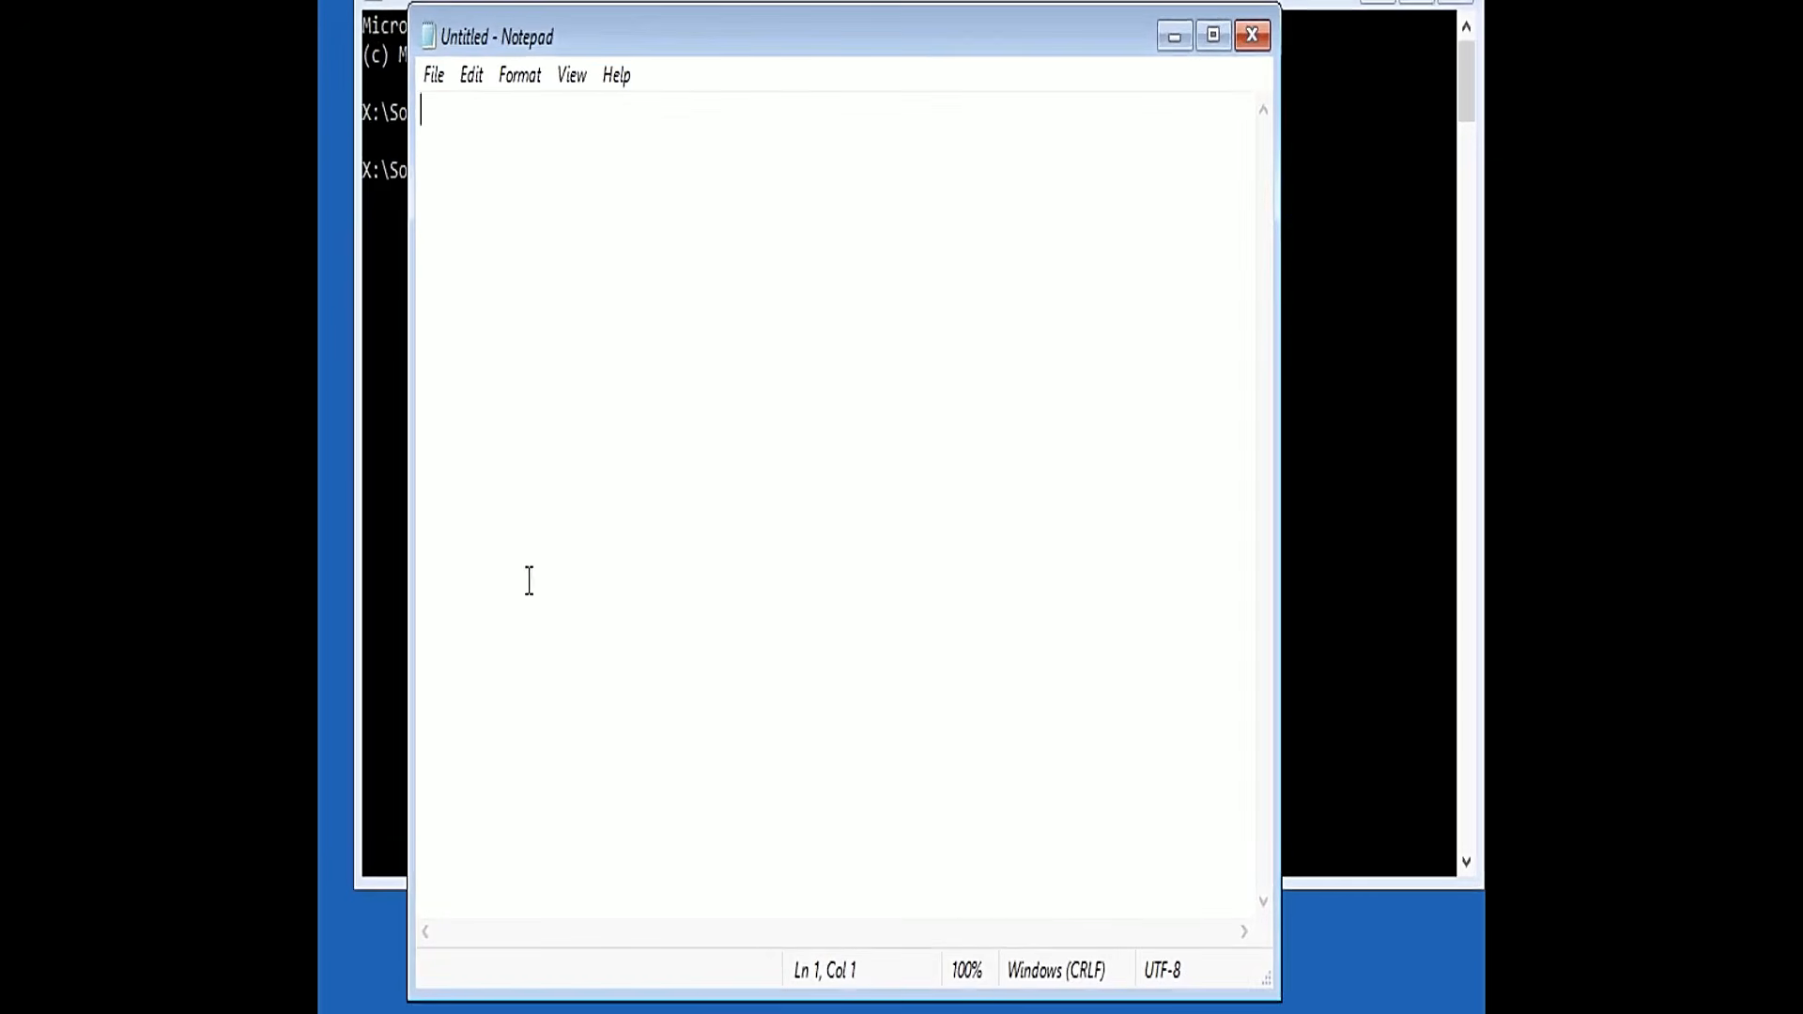
Browse the contents of Local Disk (C:) in Notepad's Open dialog with the file type set to All Files.
{"action": "left_click", "coordinate": [439, 81]}
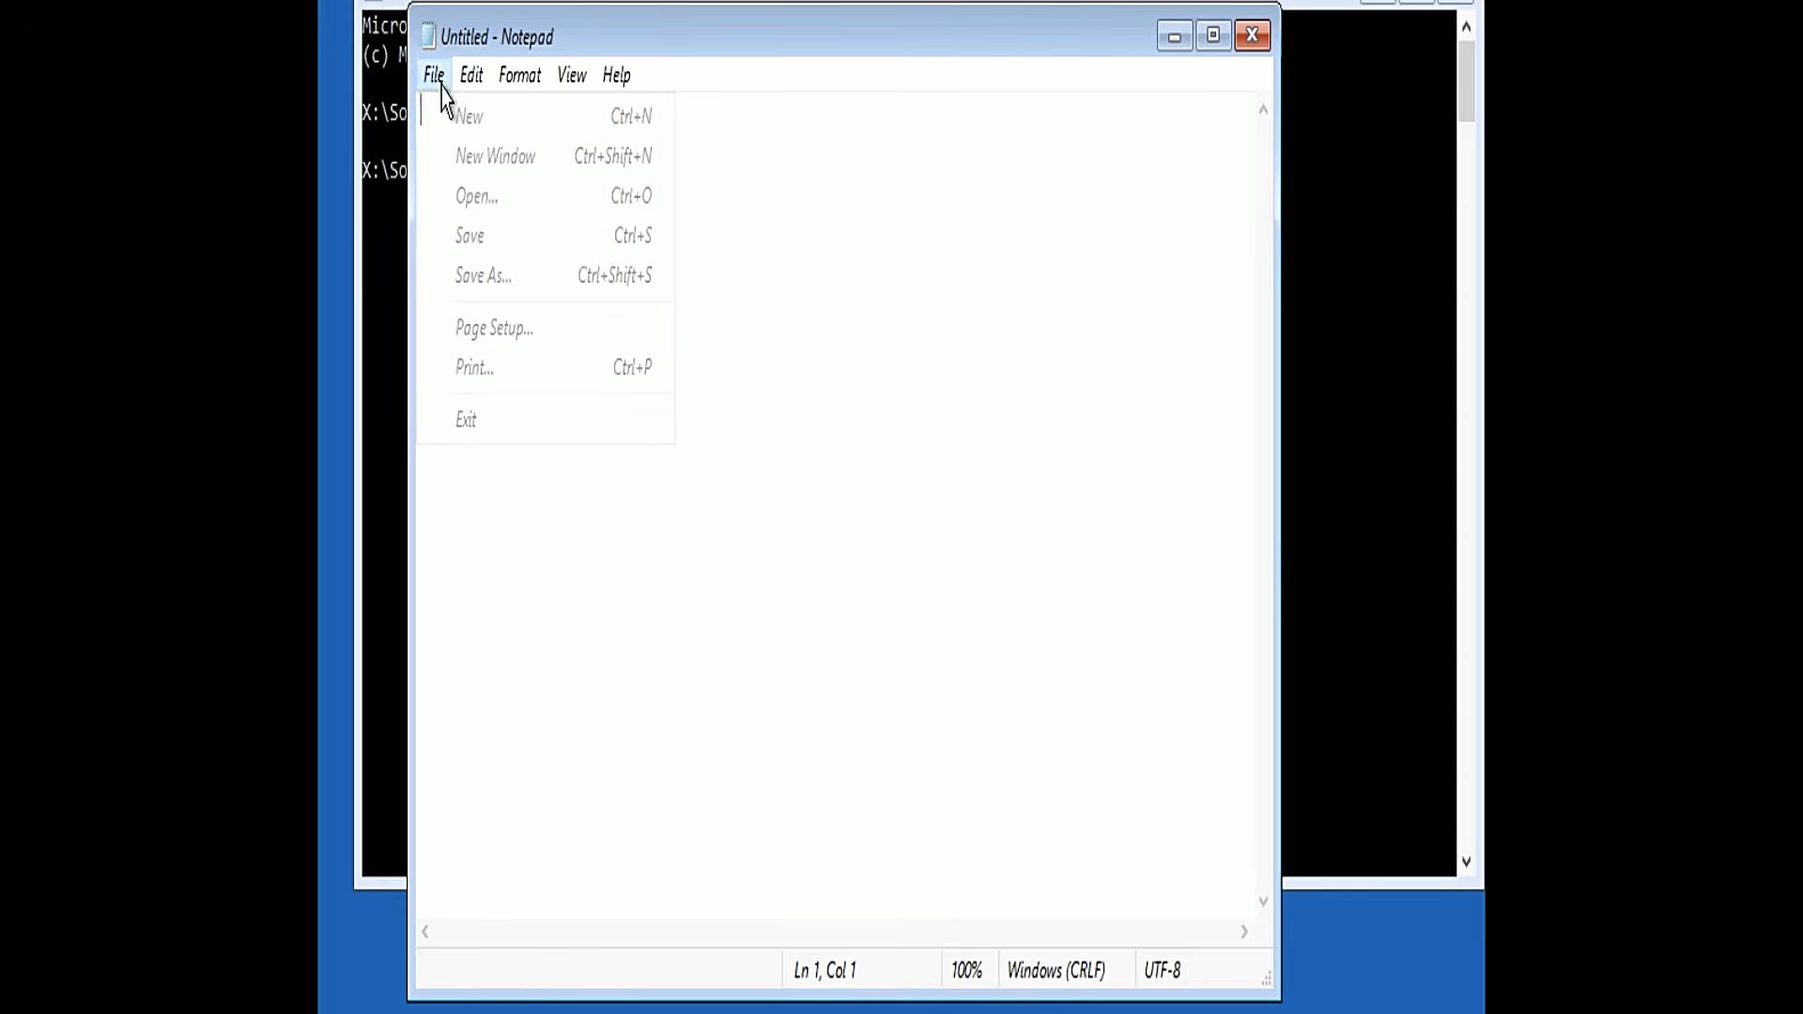
{"action": "left_click", "coordinate": [496, 202]}
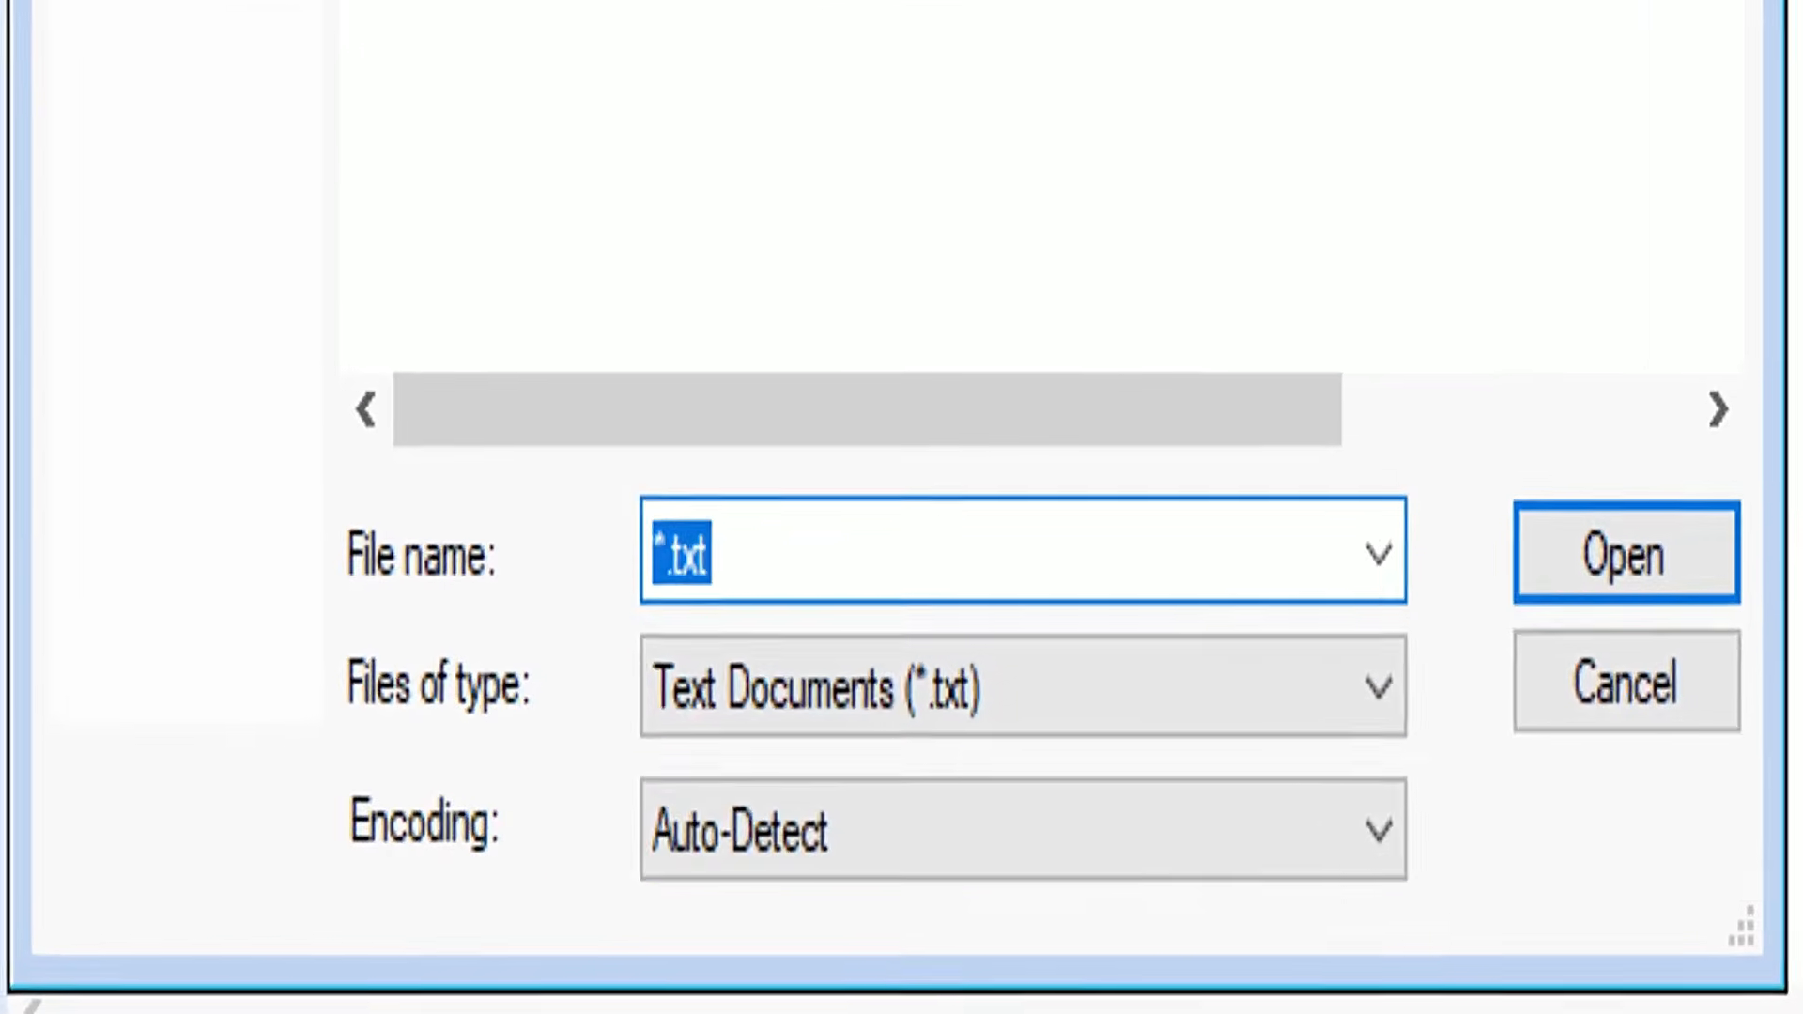
{"action": "left_click", "coordinate": [791, 766]}
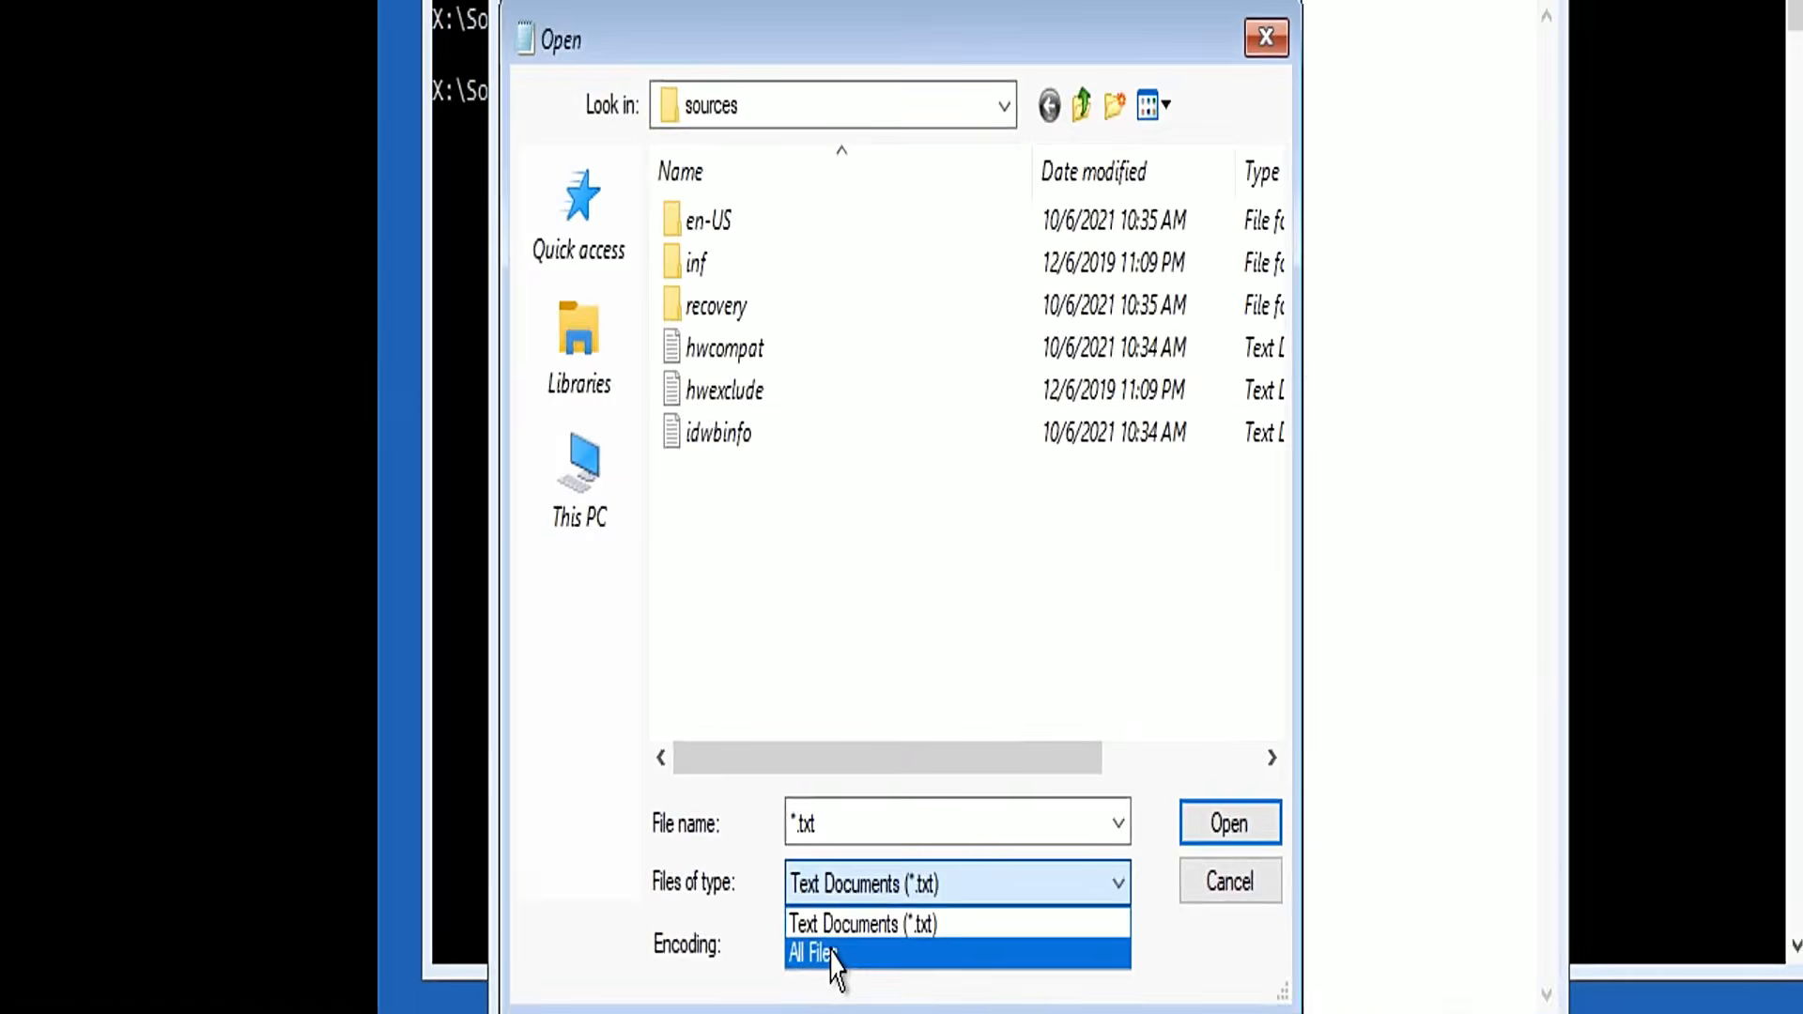
{"action": "left_click", "coordinate": [798, 841]}
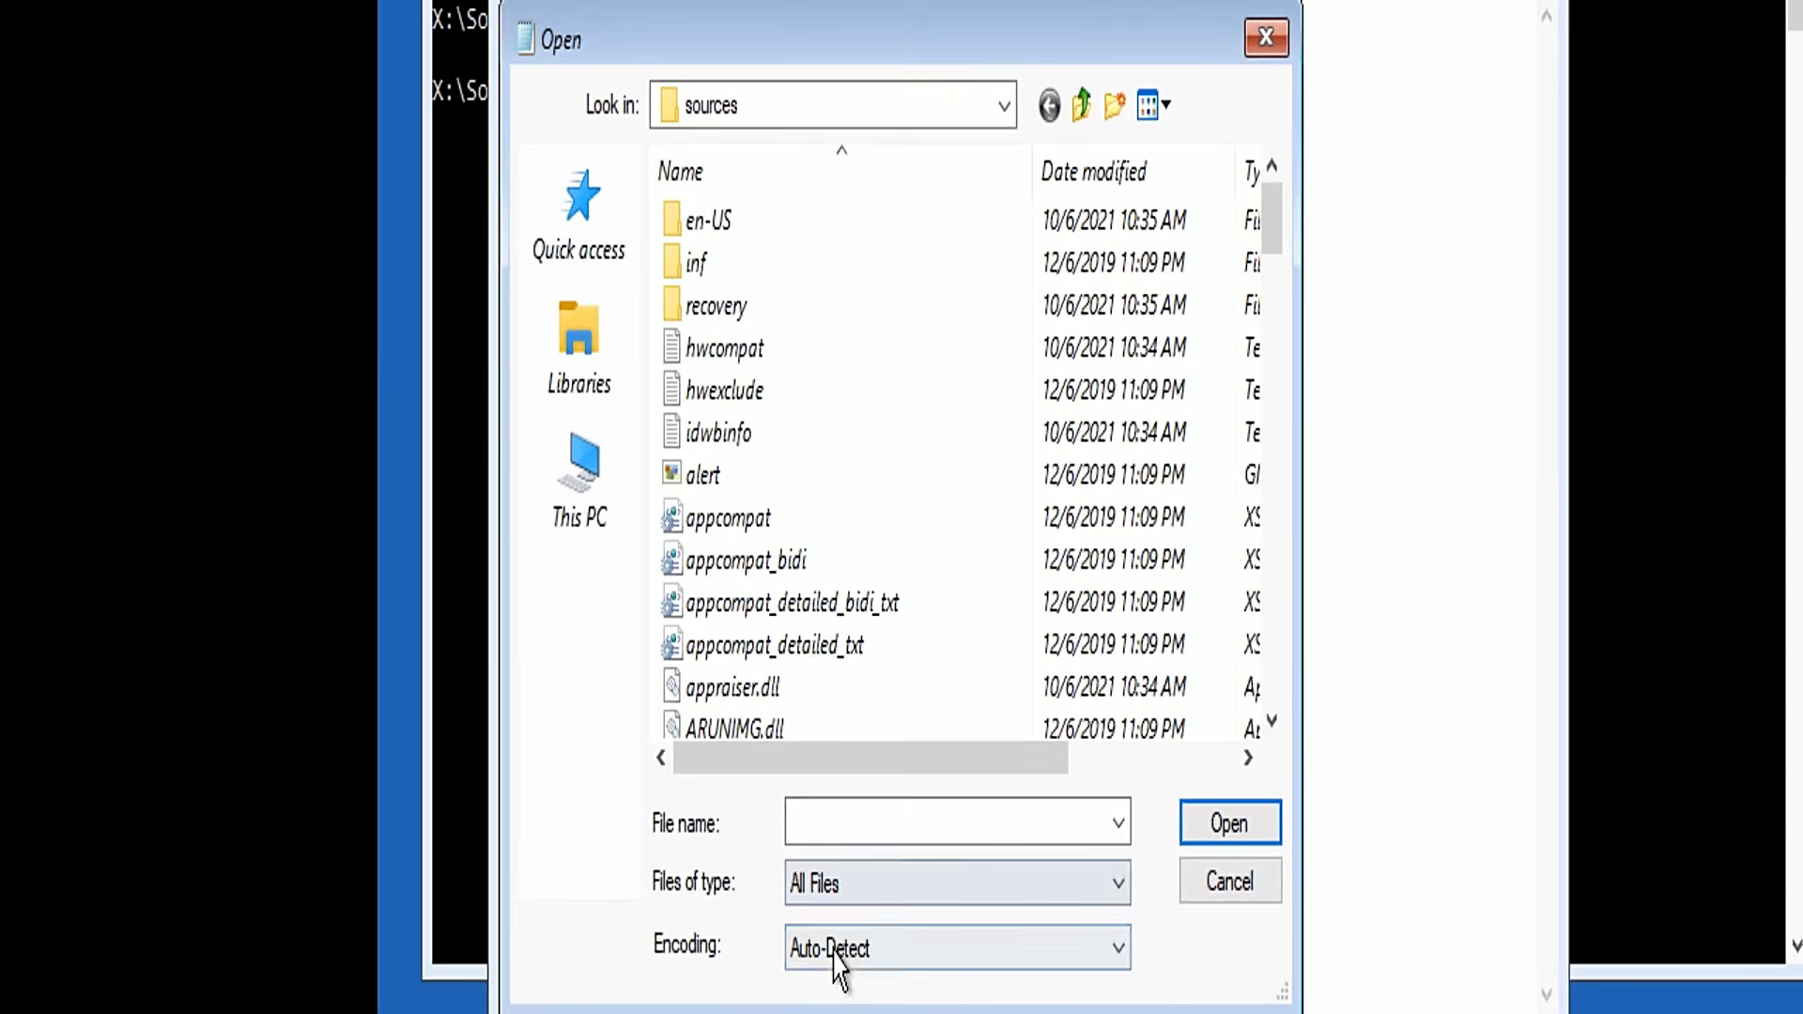
{"action": "left_click", "coordinate": [612, 532]}
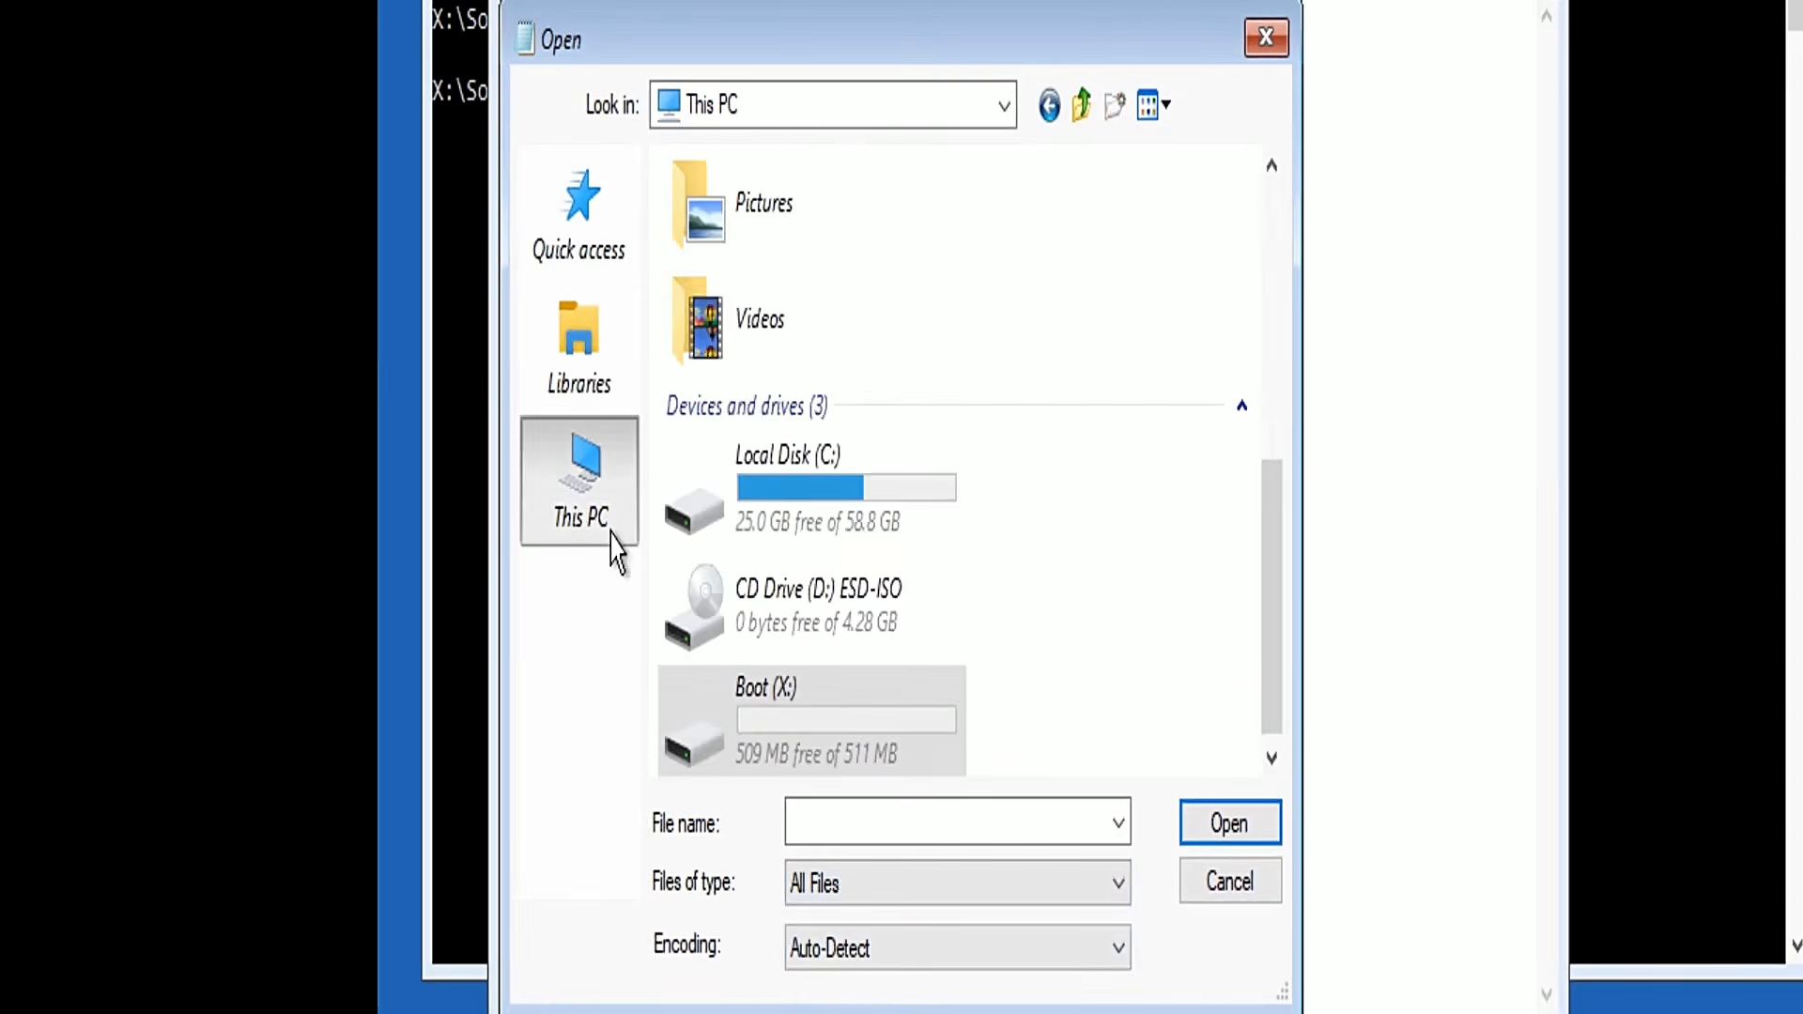
{"action": "left_click", "coordinate": [765, 517]}
{"action": "double_click", "coordinate": [766, 517]}
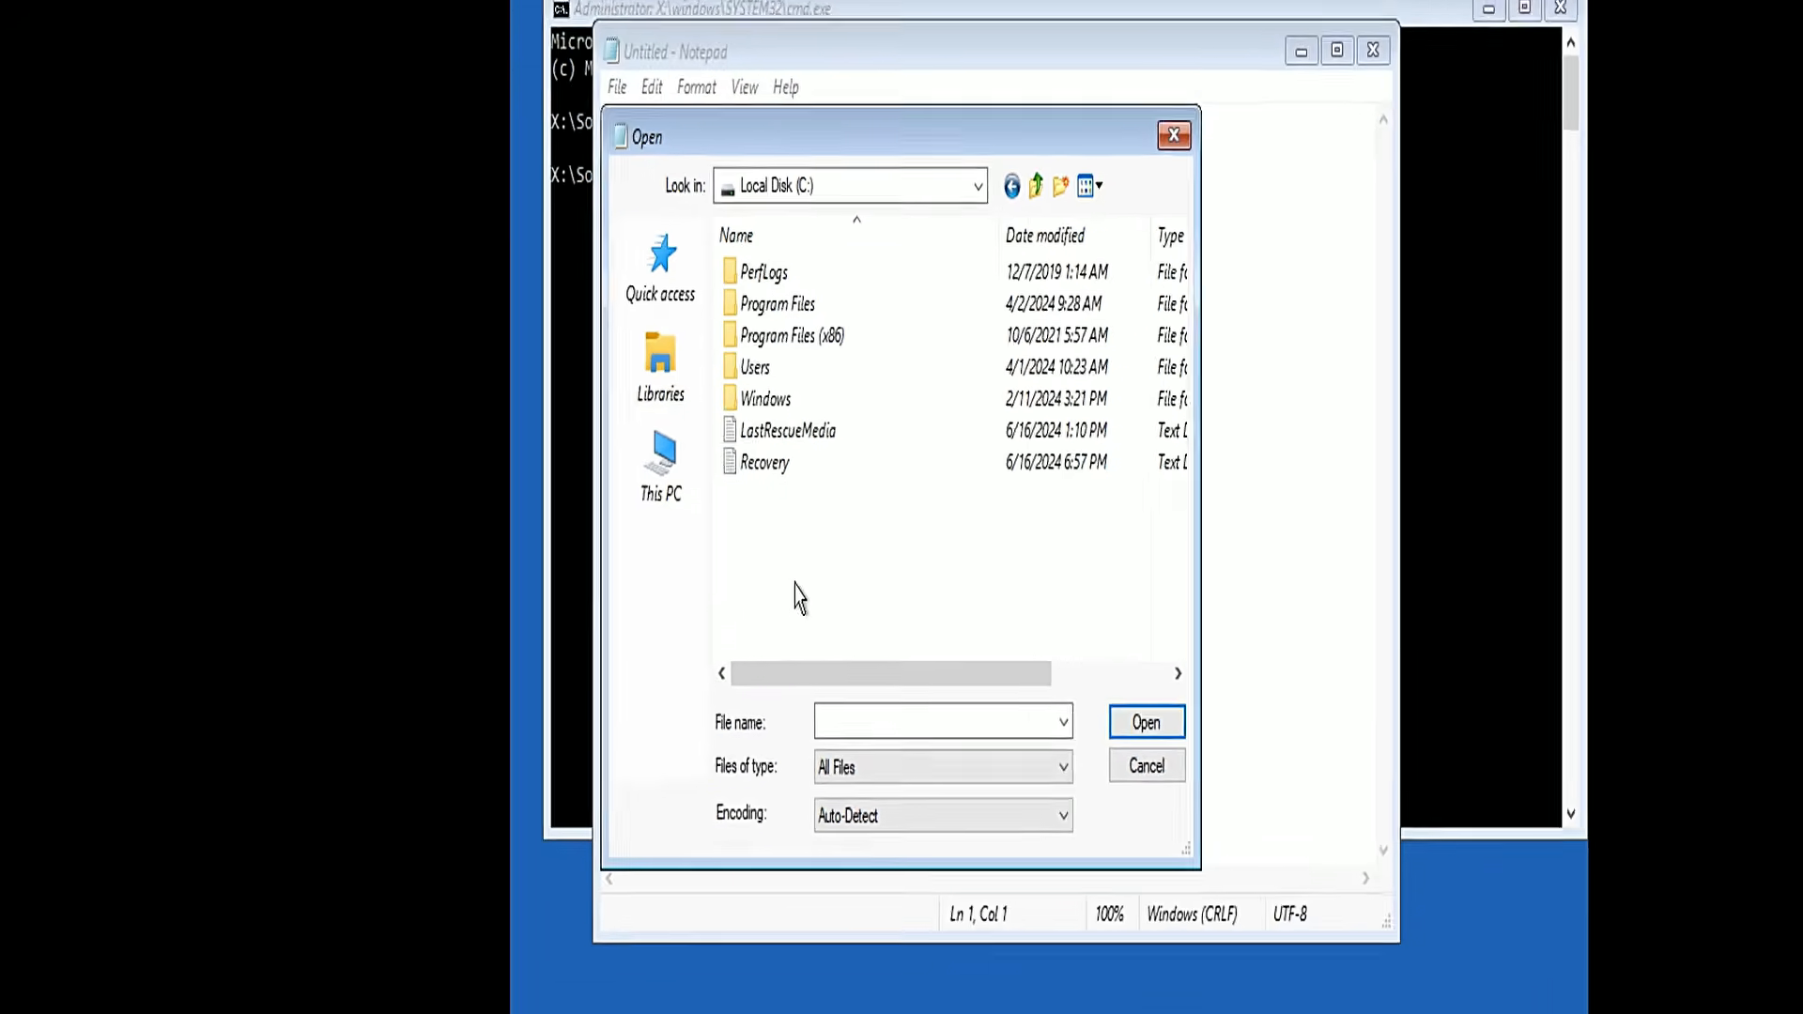
{"action": "key", "text": "Escape"}
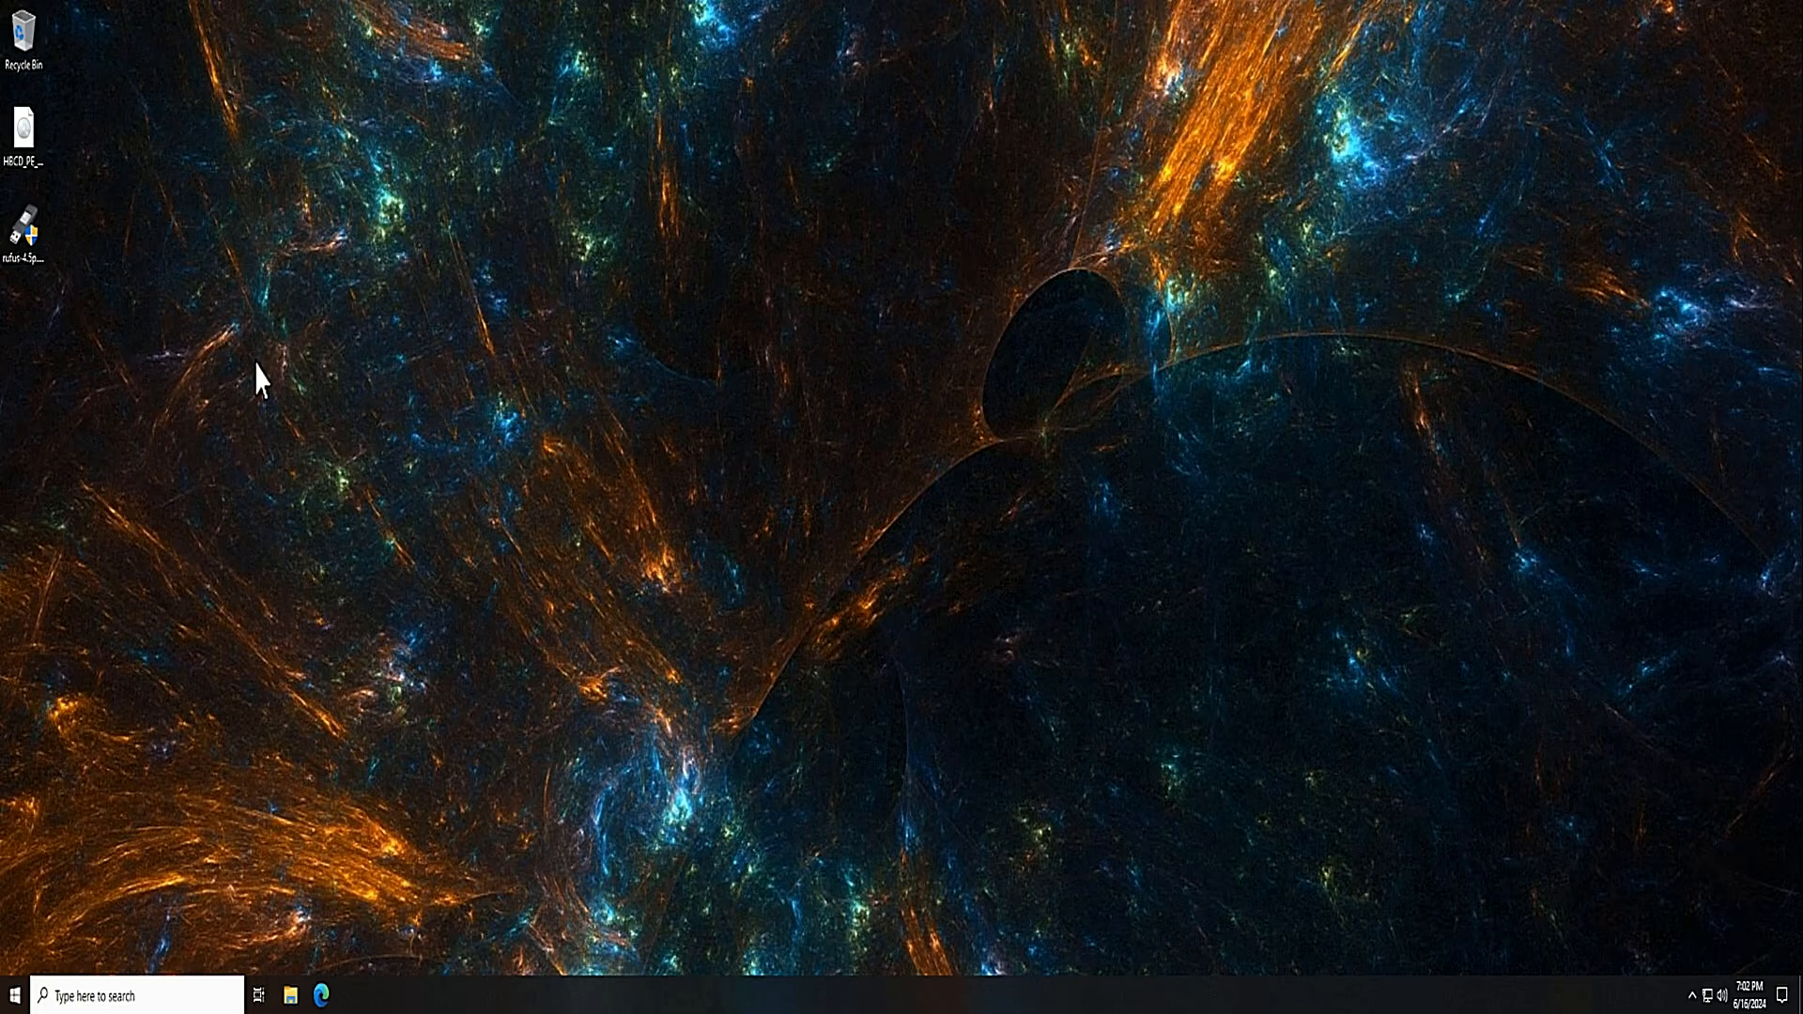
Launch Rufus from the desktop, allow it to make changes to the device, and permit online update checks.
{"action": "double_click", "coordinate": [28, 250]}
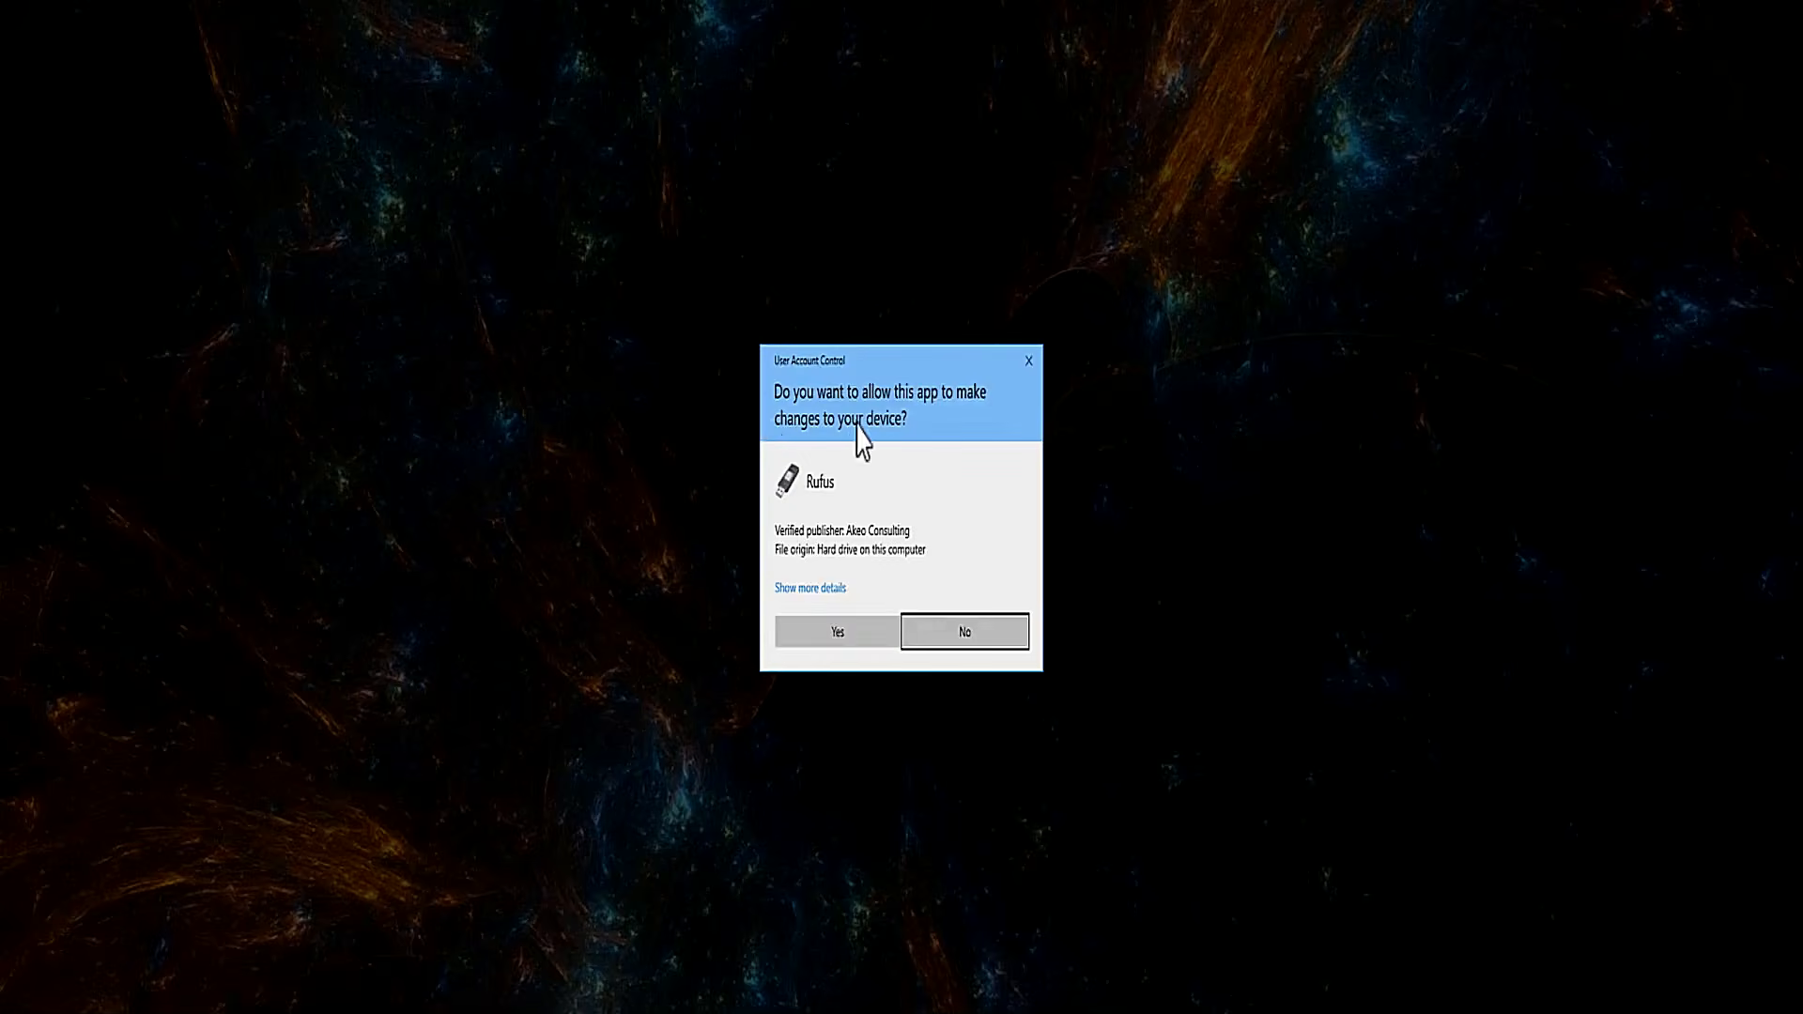
{"action": "left_click", "coordinate": [836, 639]}
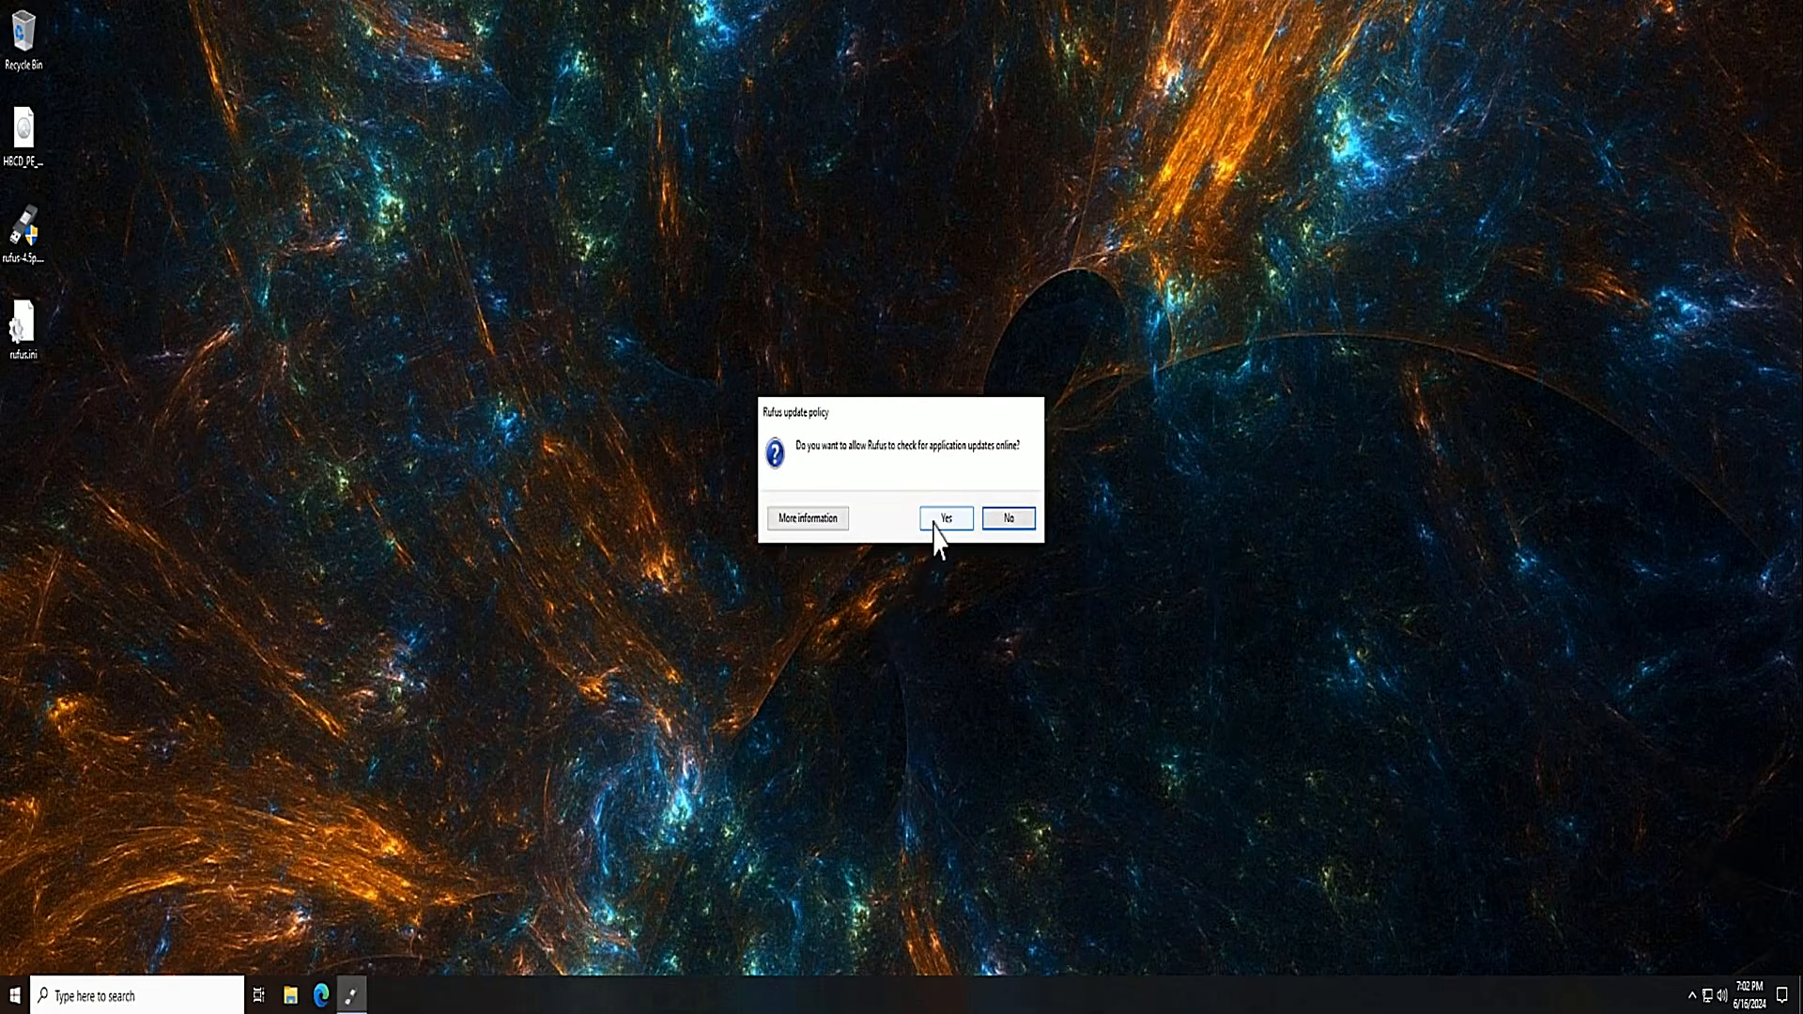
{"action": "left_click", "coordinate": [937, 519]}
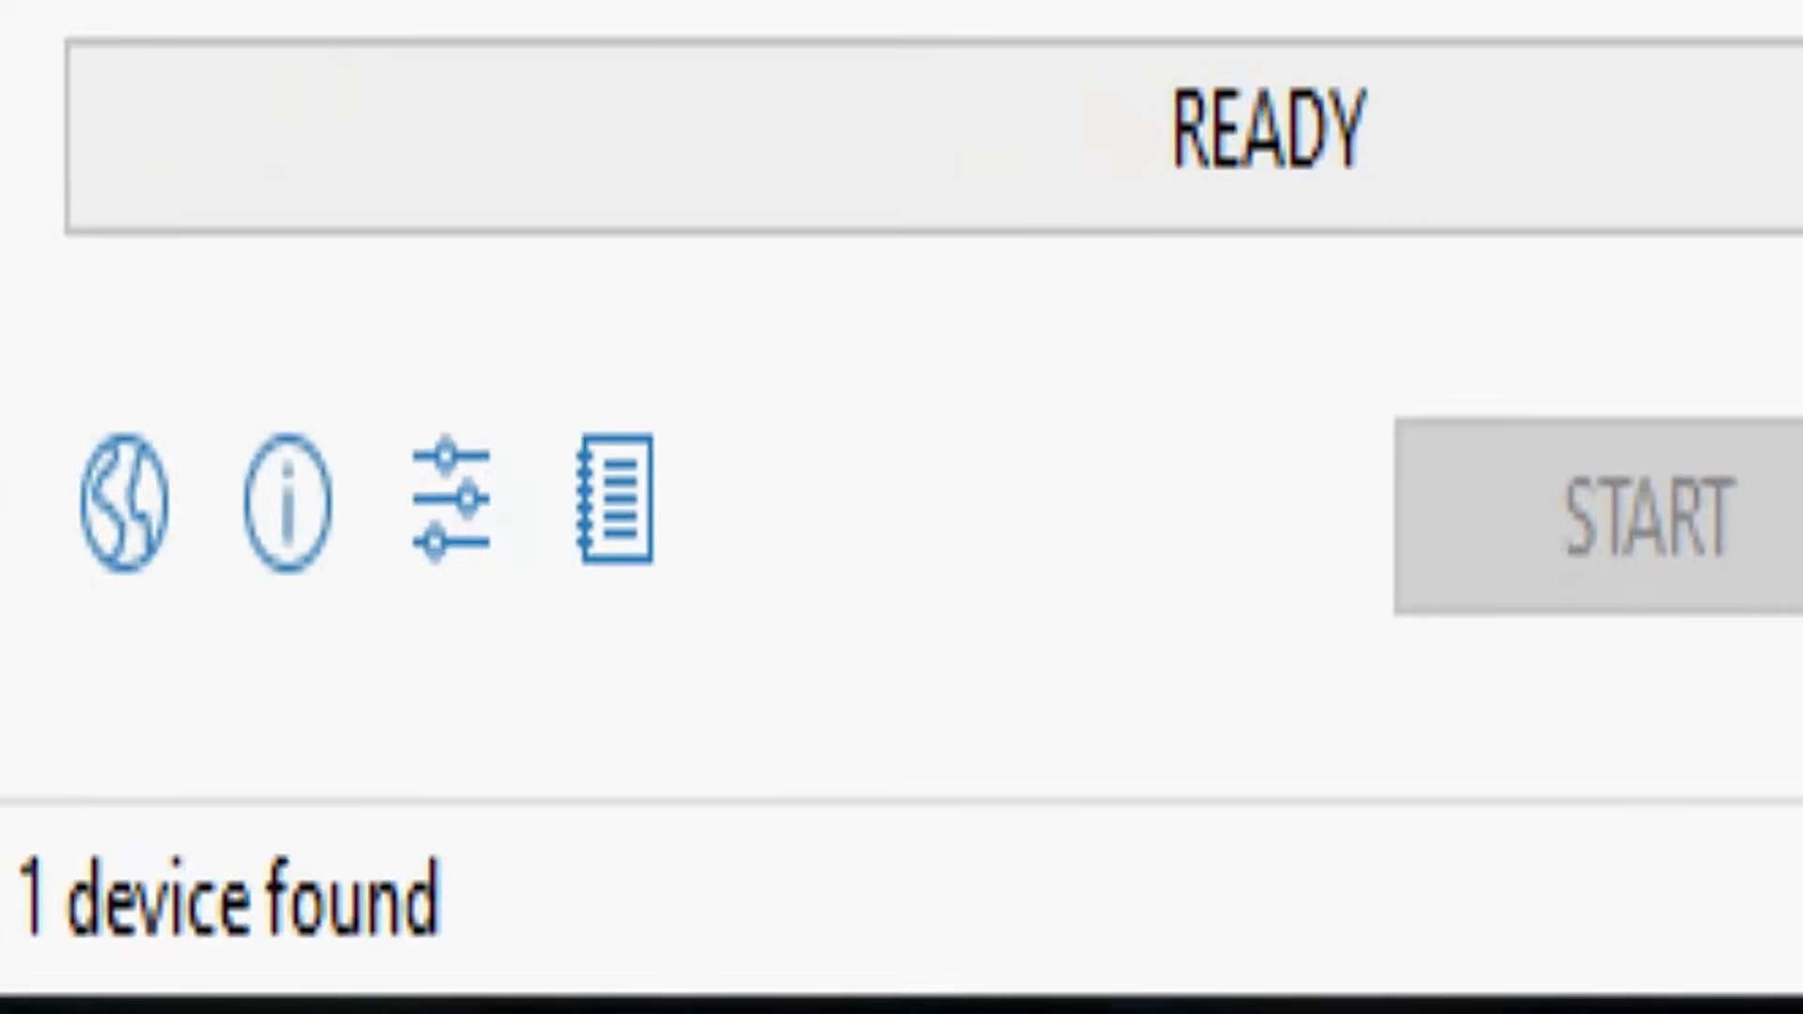
Load HBCD_PE_x64.iso from the Desktop as the boot image for the USB drive.
{"action": "key", "text": "alt+e"}
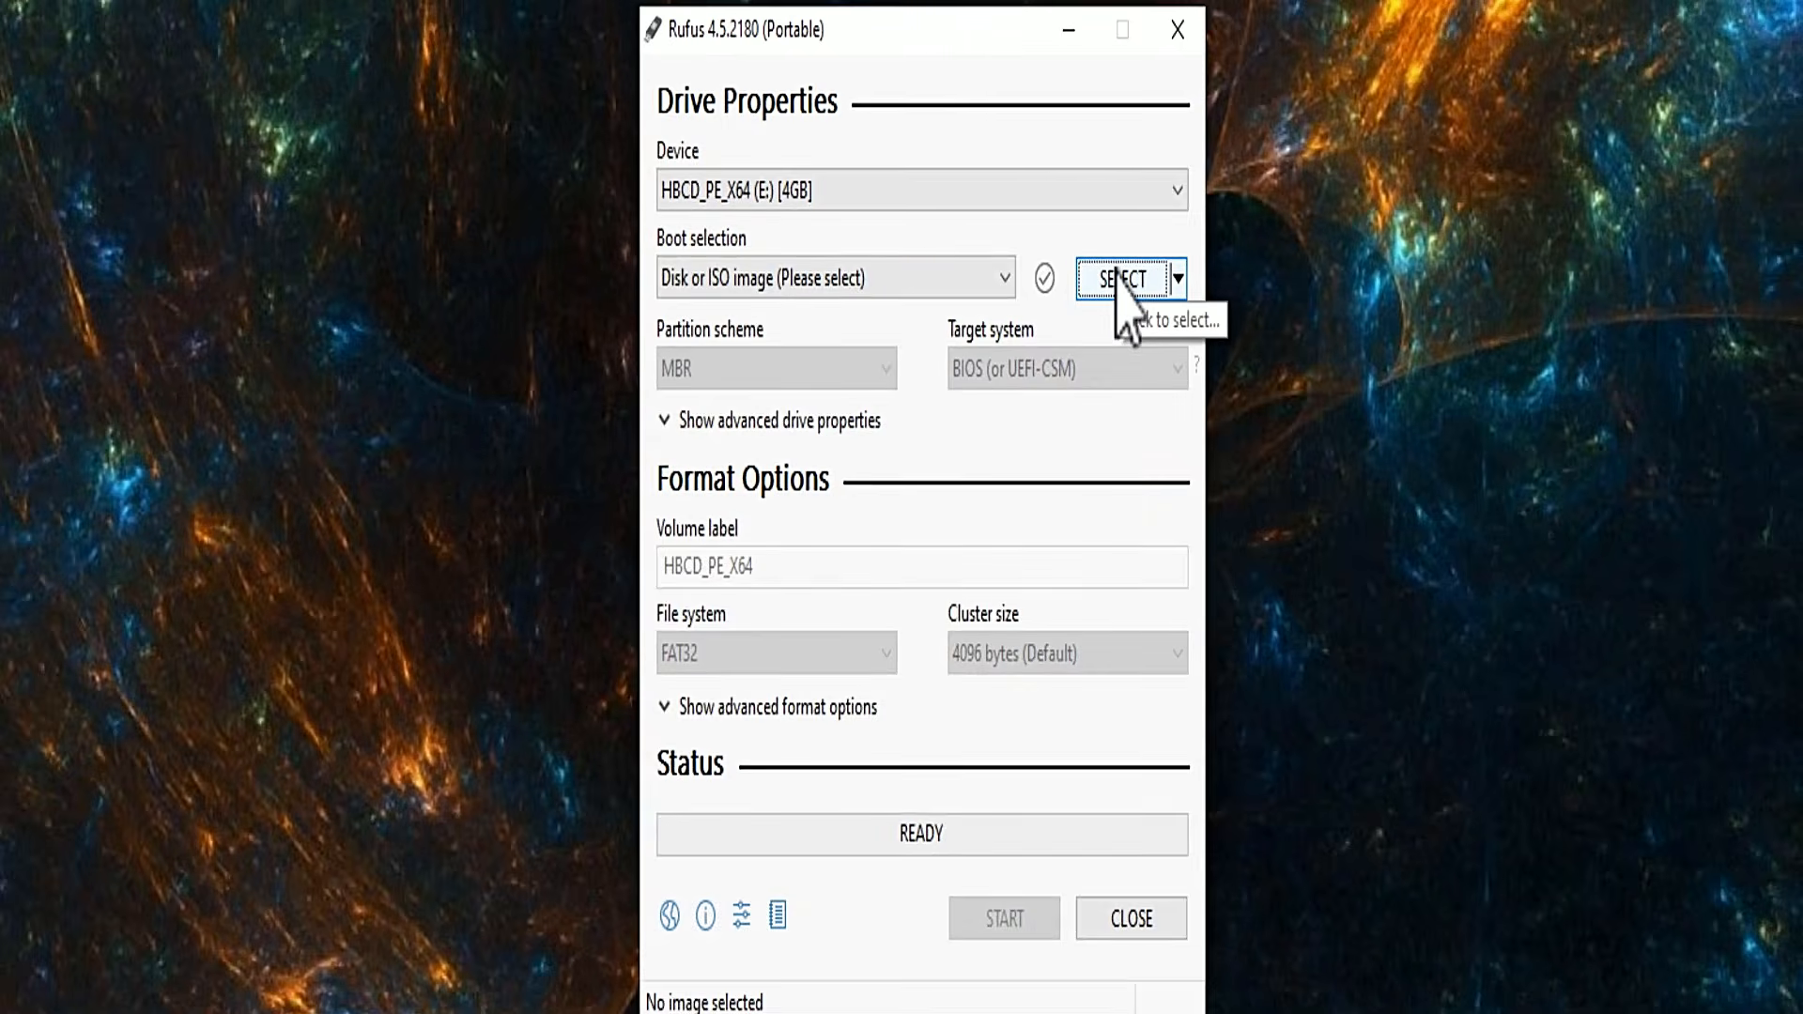
{"action": "left_click", "coordinate": [1120, 282]}
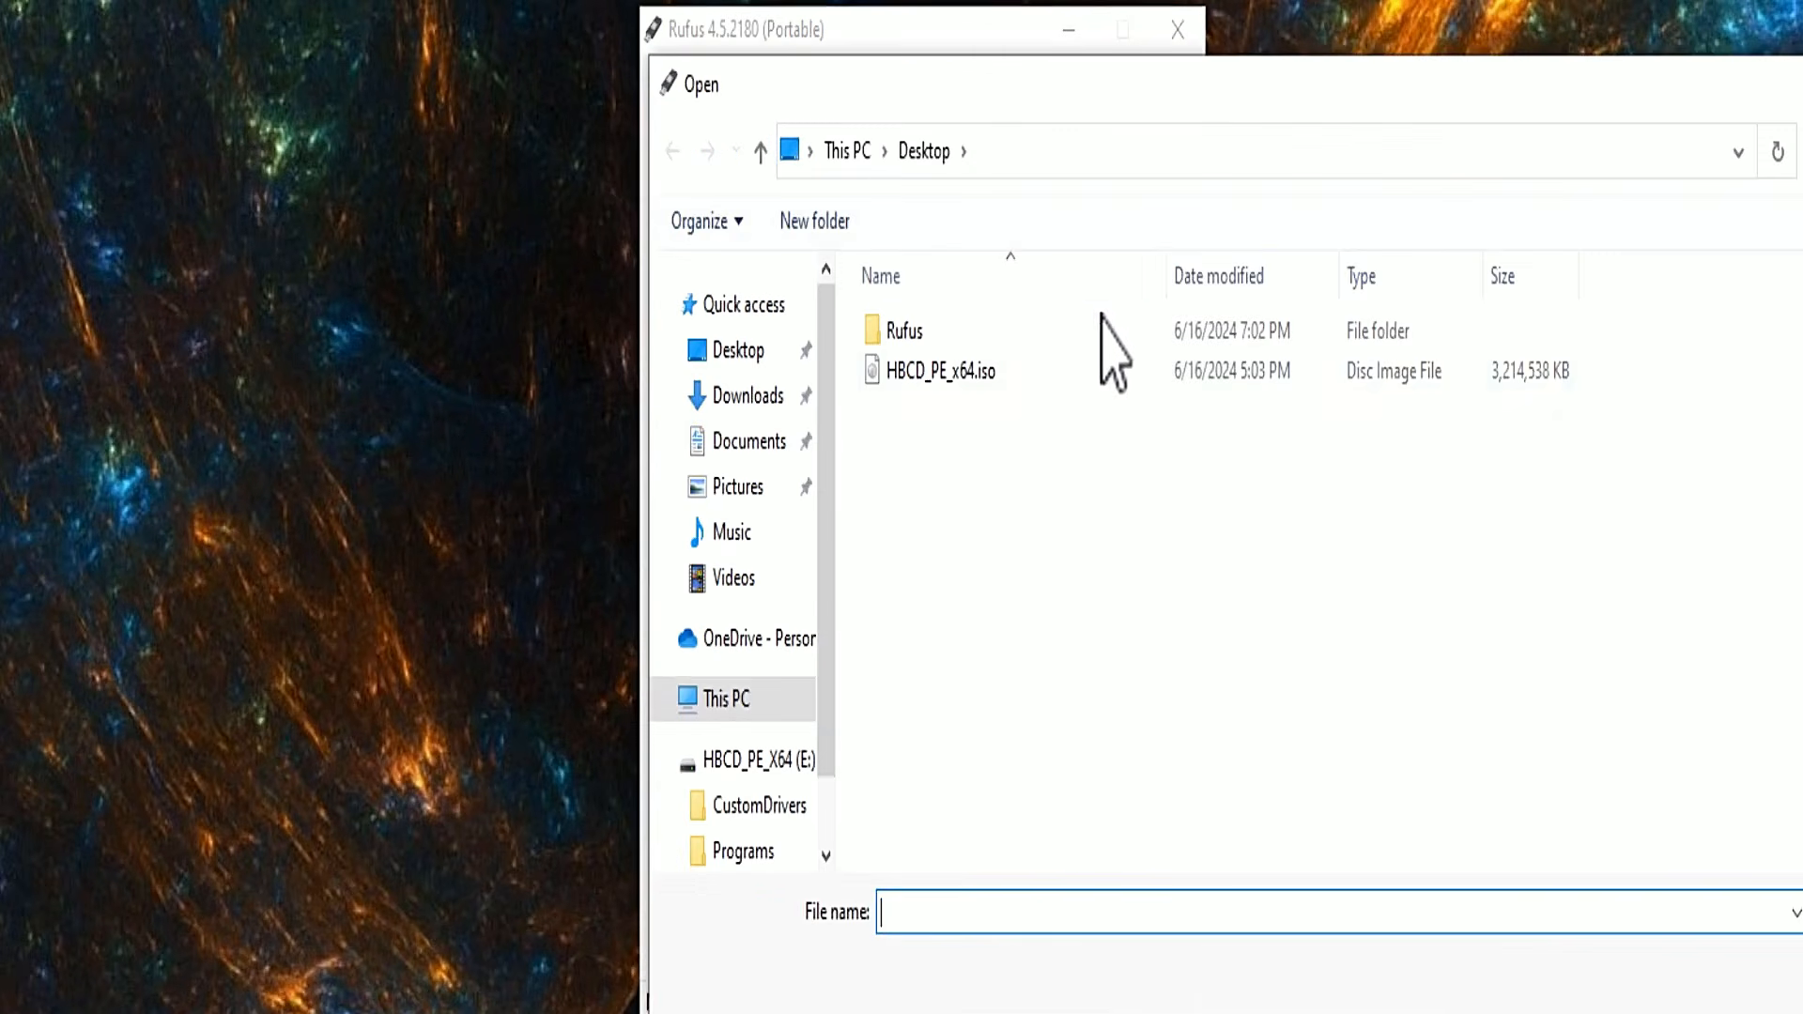
{"action": "left_click", "coordinate": [981, 375]}
{"action": "key", "text": "Return"}
Choose the MBR partition scheme and FAT32 file system, and start writing the bootable USB drive.
{"action": "left_click", "coordinate": [798, 381]}
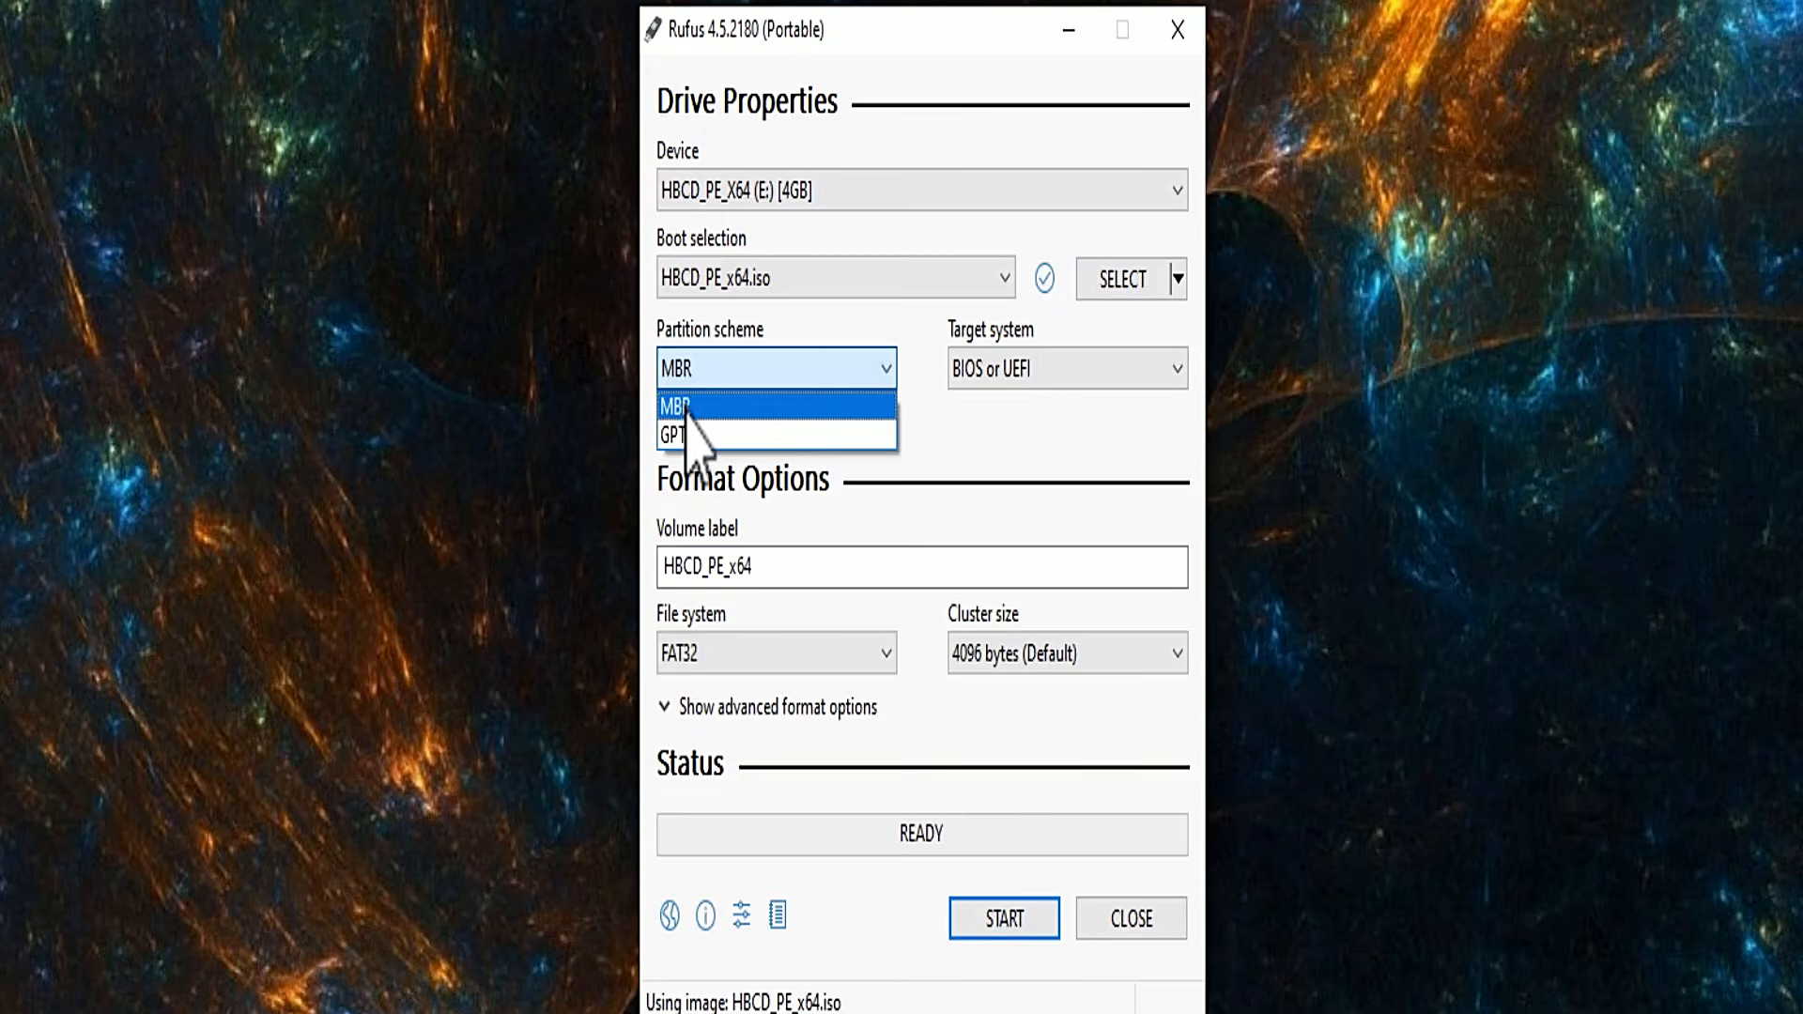
{"action": "left_click", "coordinate": [781, 648]}
{"action": "left_click", "coordinate": [784, 653]}
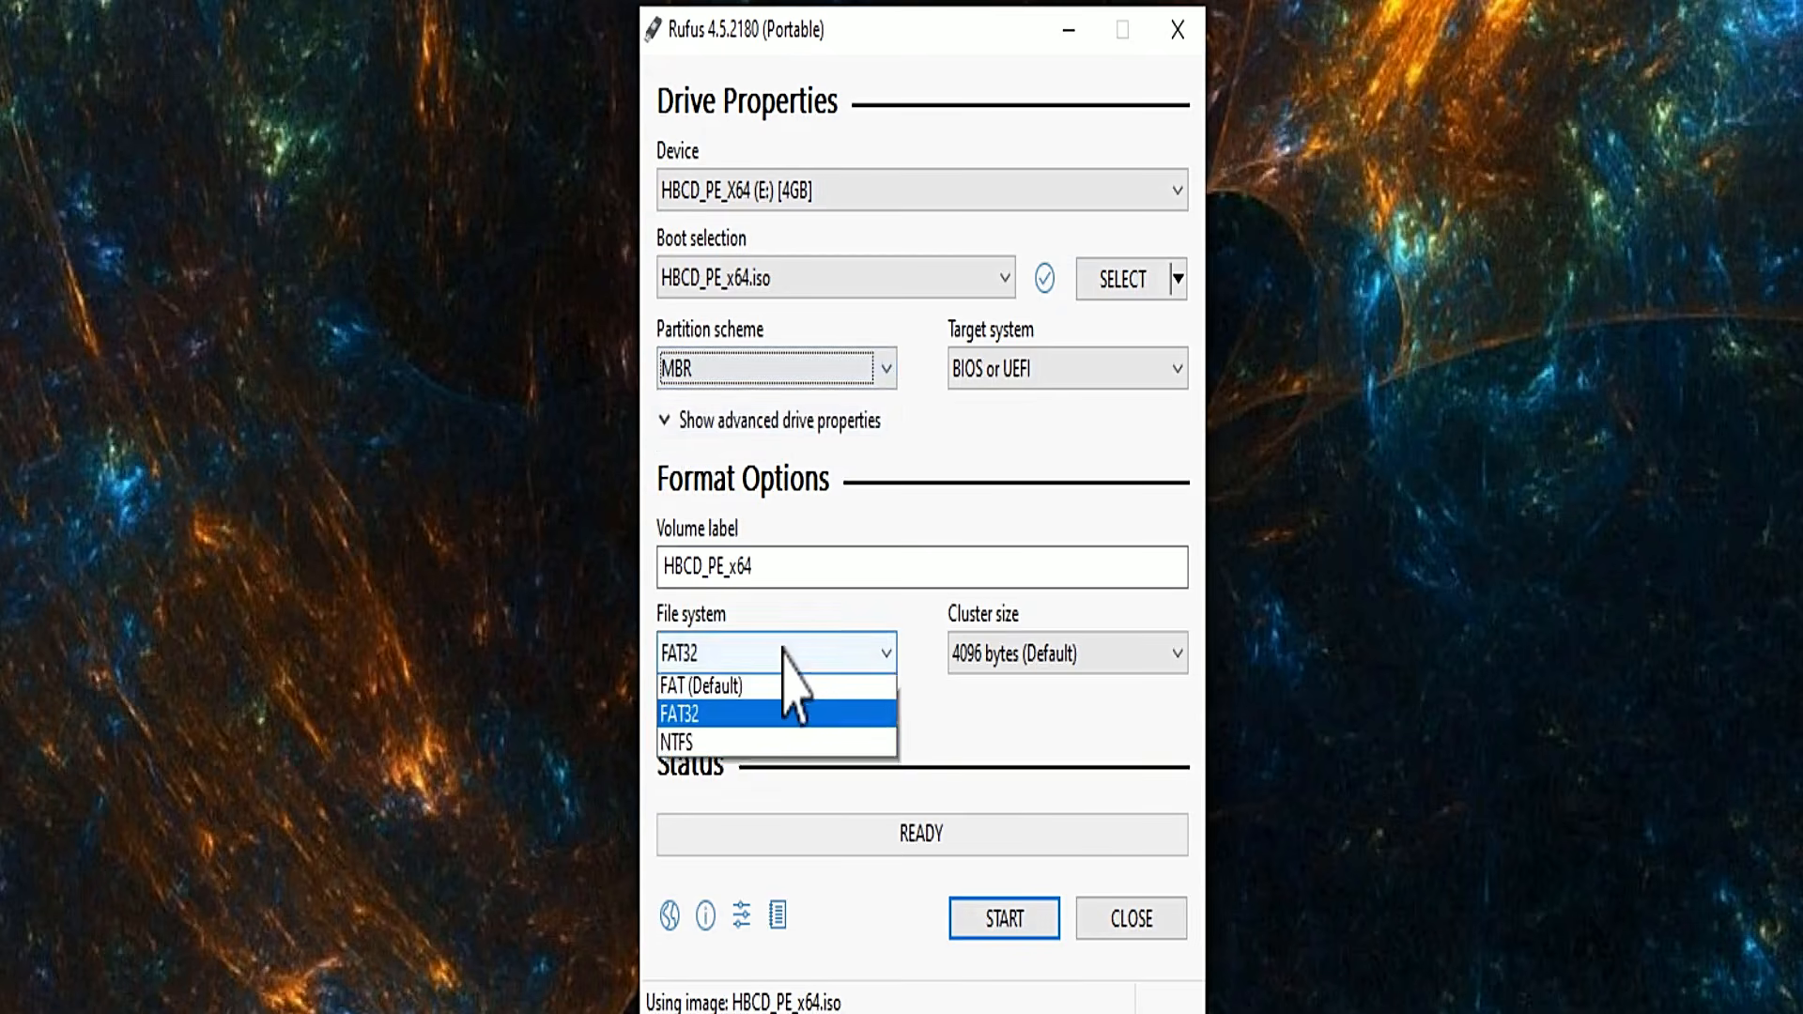
{"action": "left_click", "coordinate": [714, 720]}
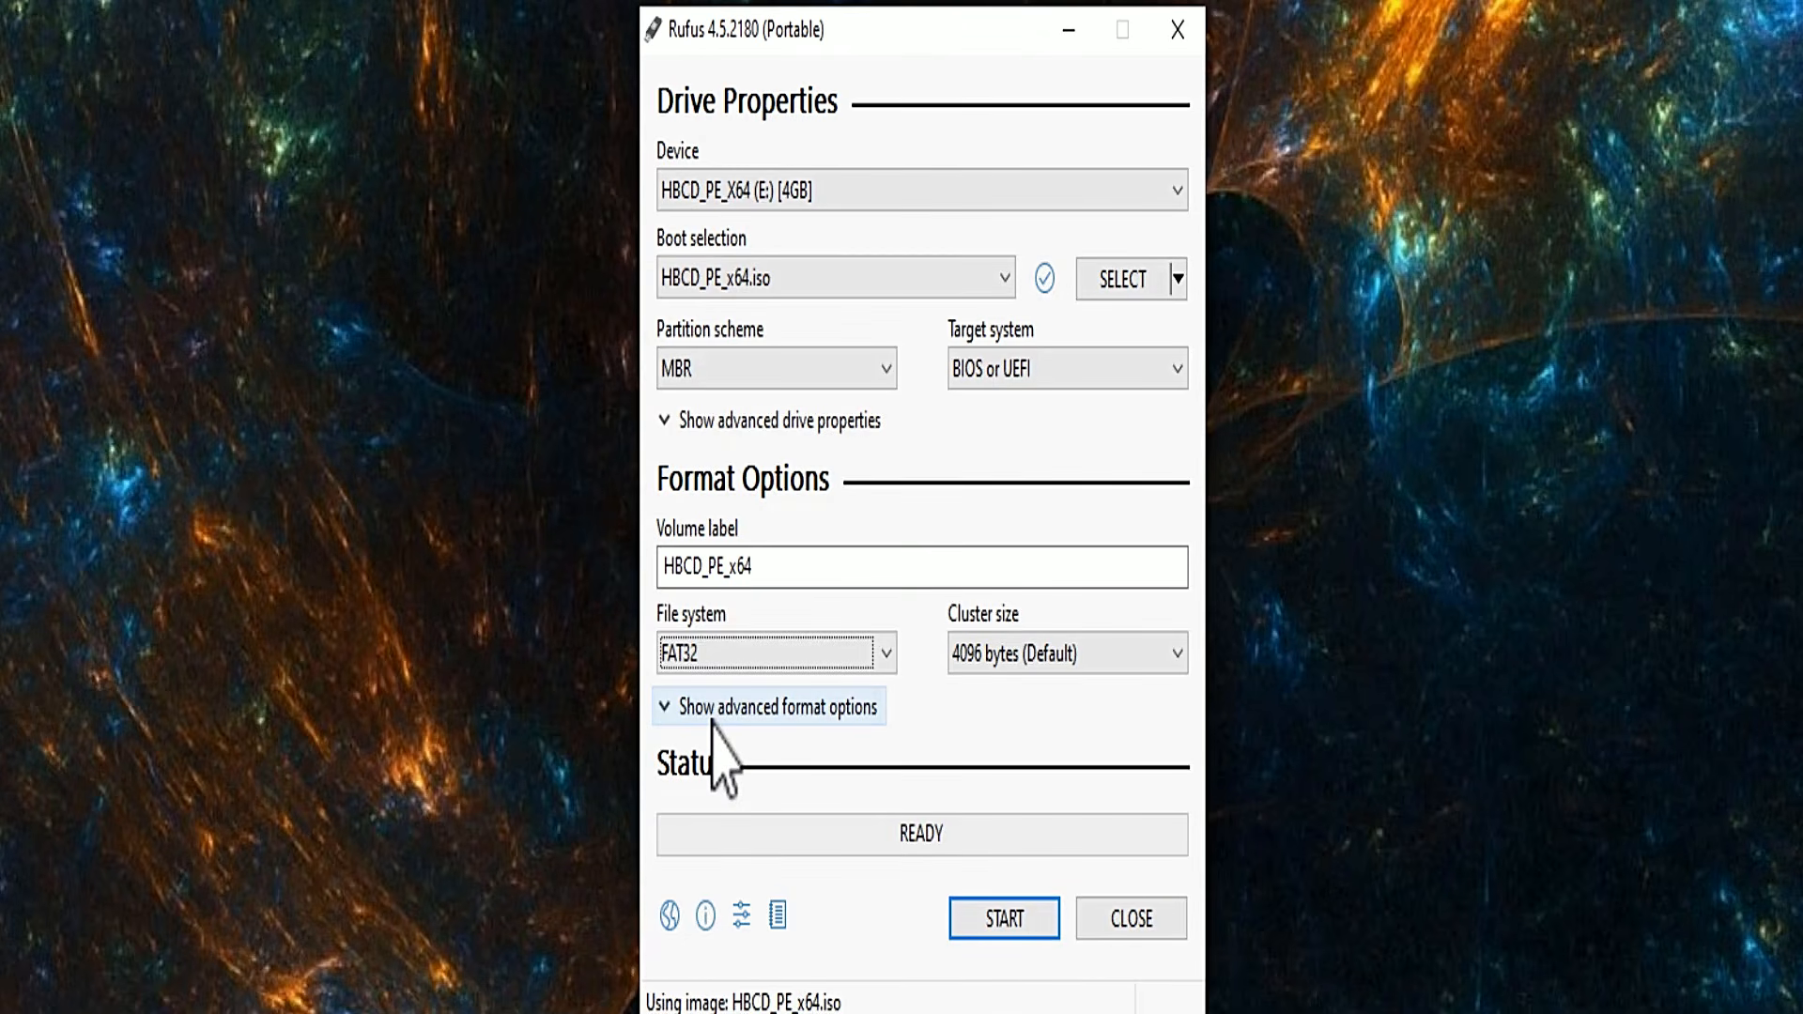
{"action": "key", "text": "alt+l"}
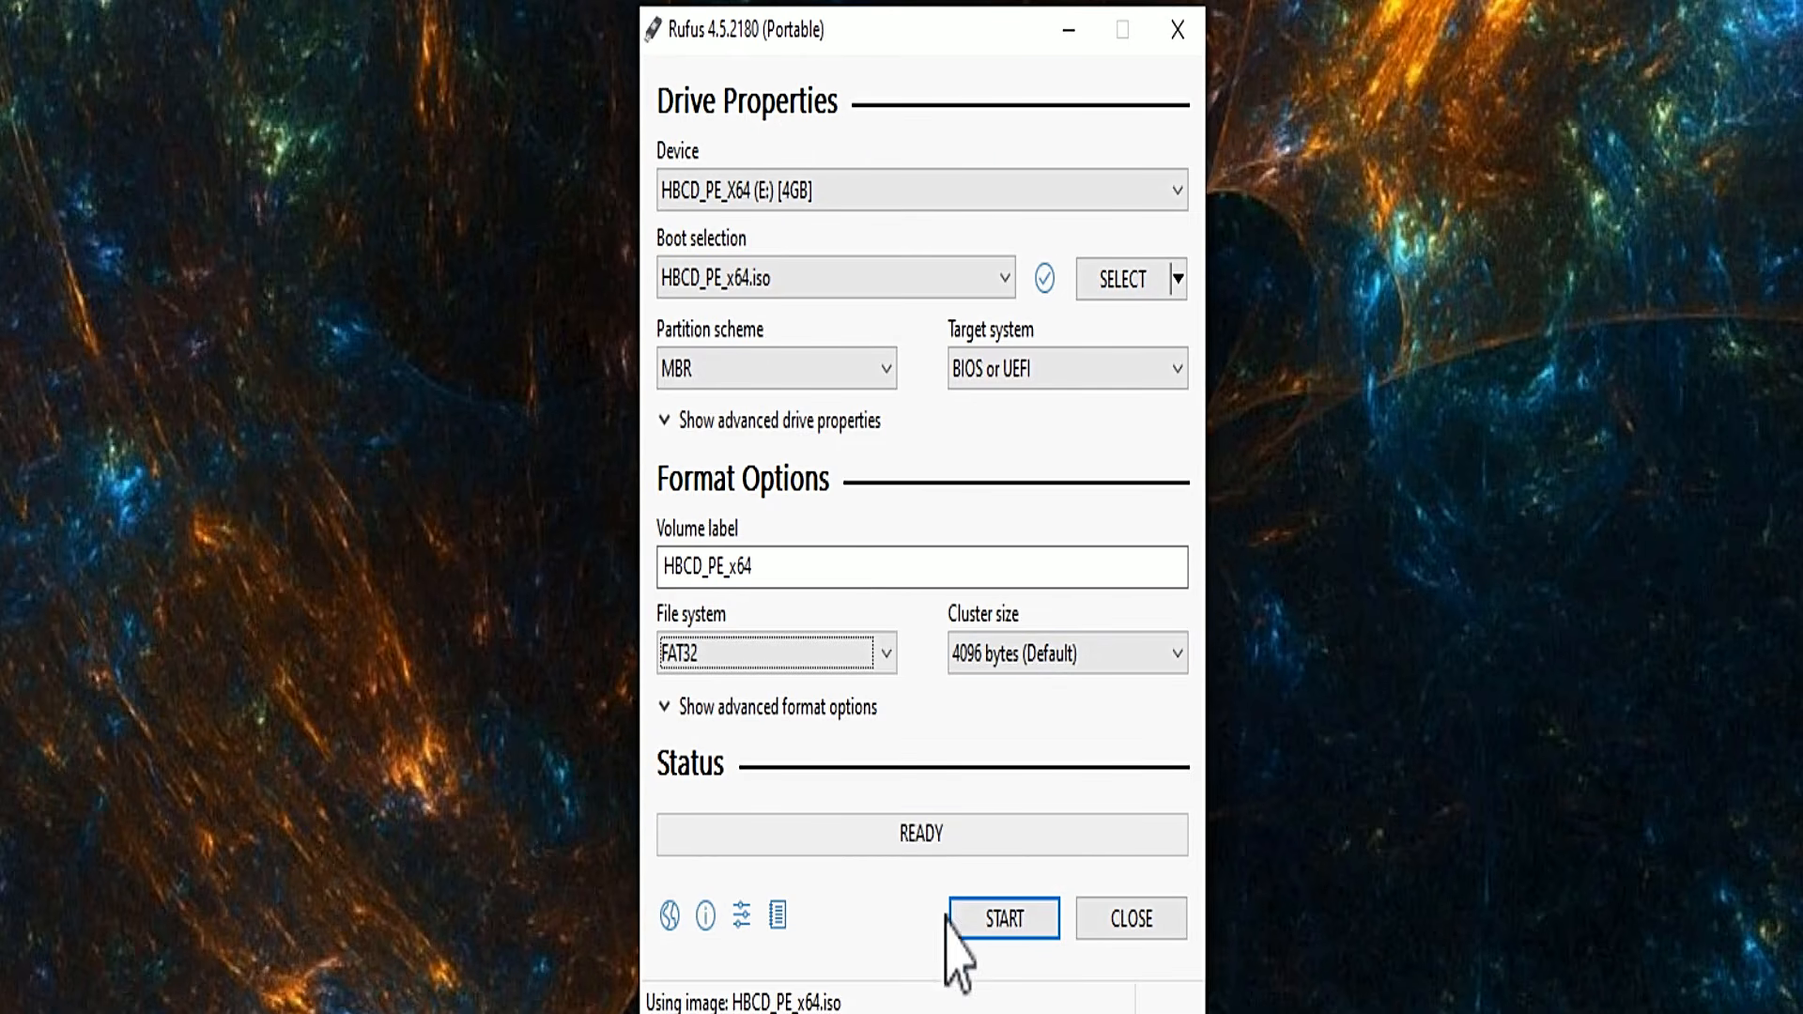
{"action": "left_click", "coordinate": [1001, 916]}
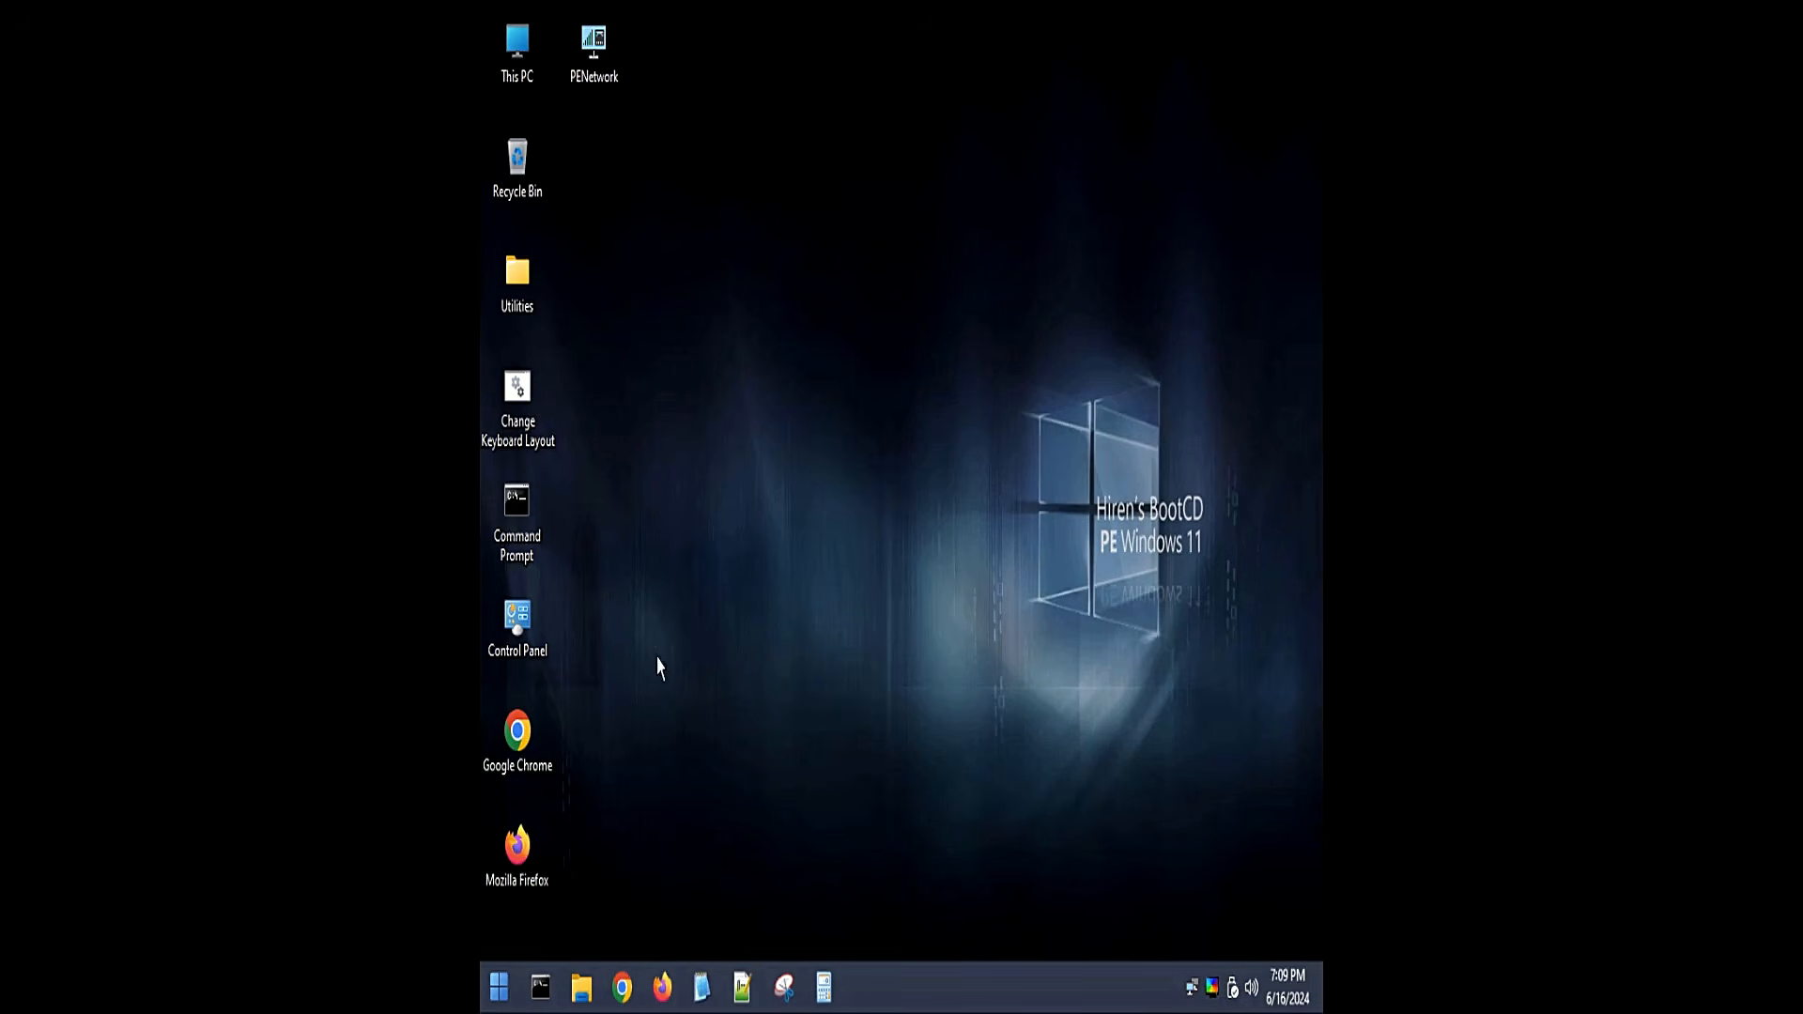
{"action": "left_click", "coordinate": [499, 985]}
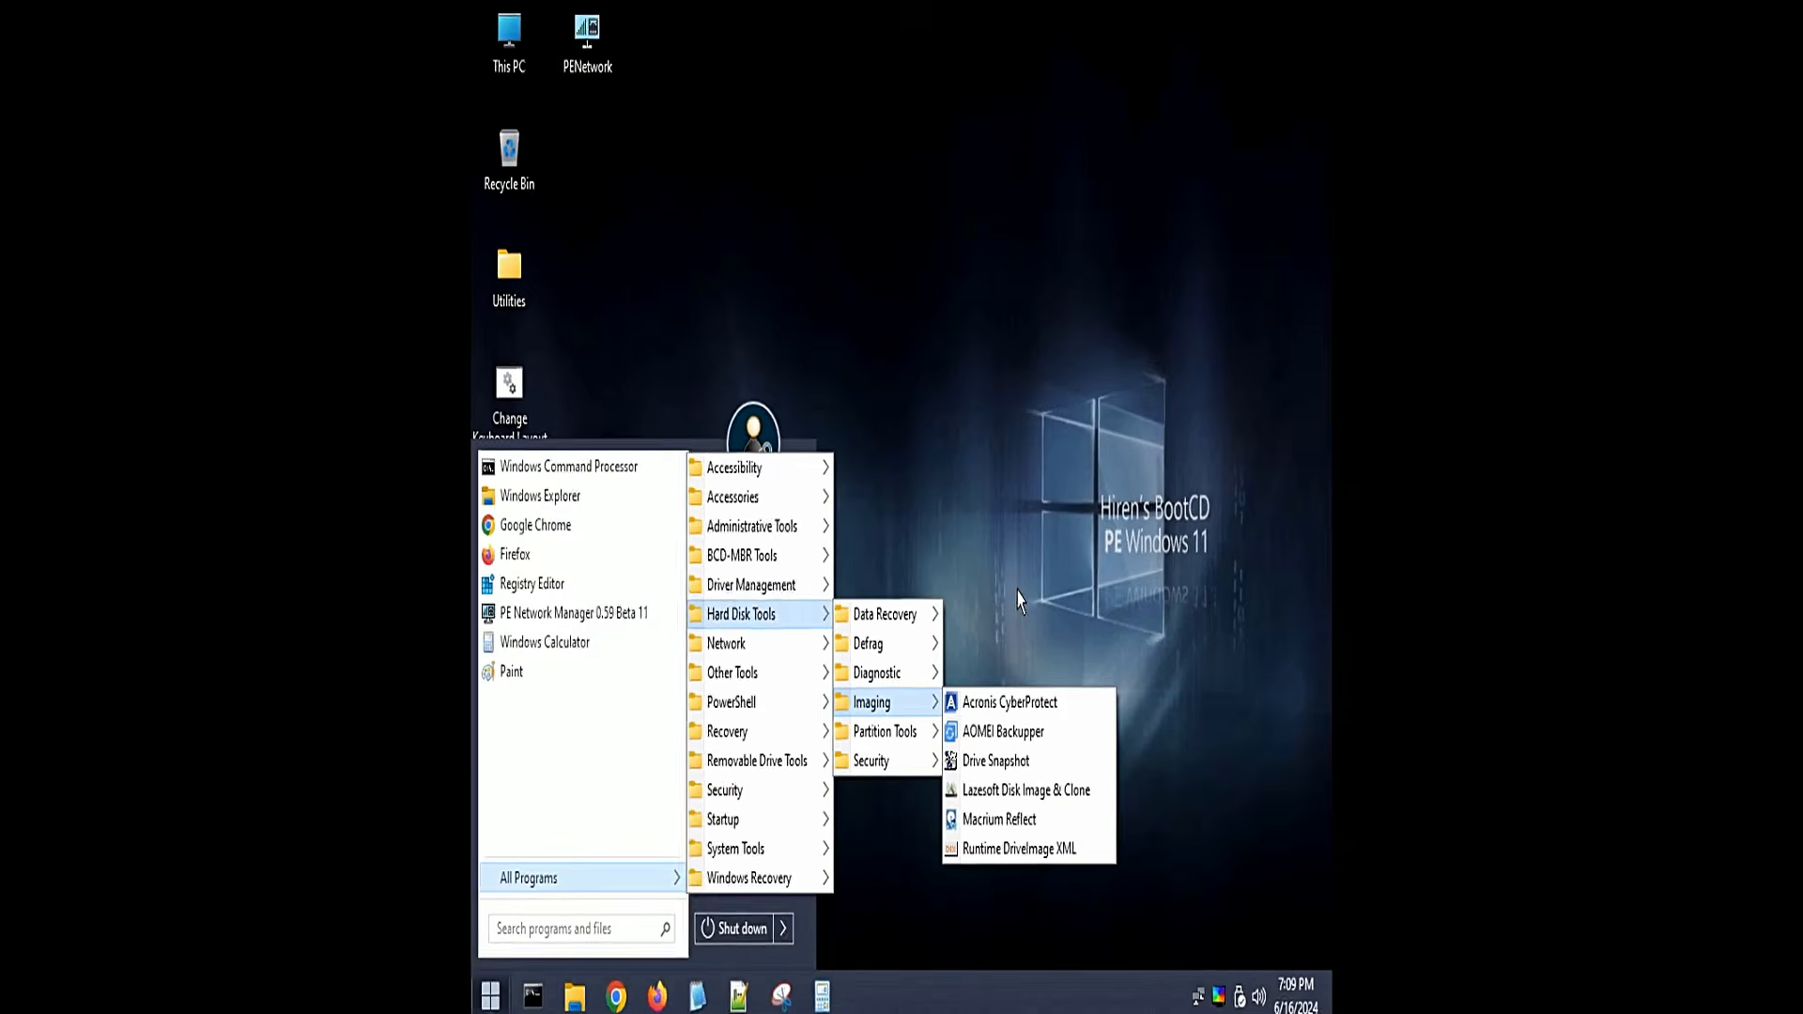
{"action": "left_click", "coordinate": [981, 598]}
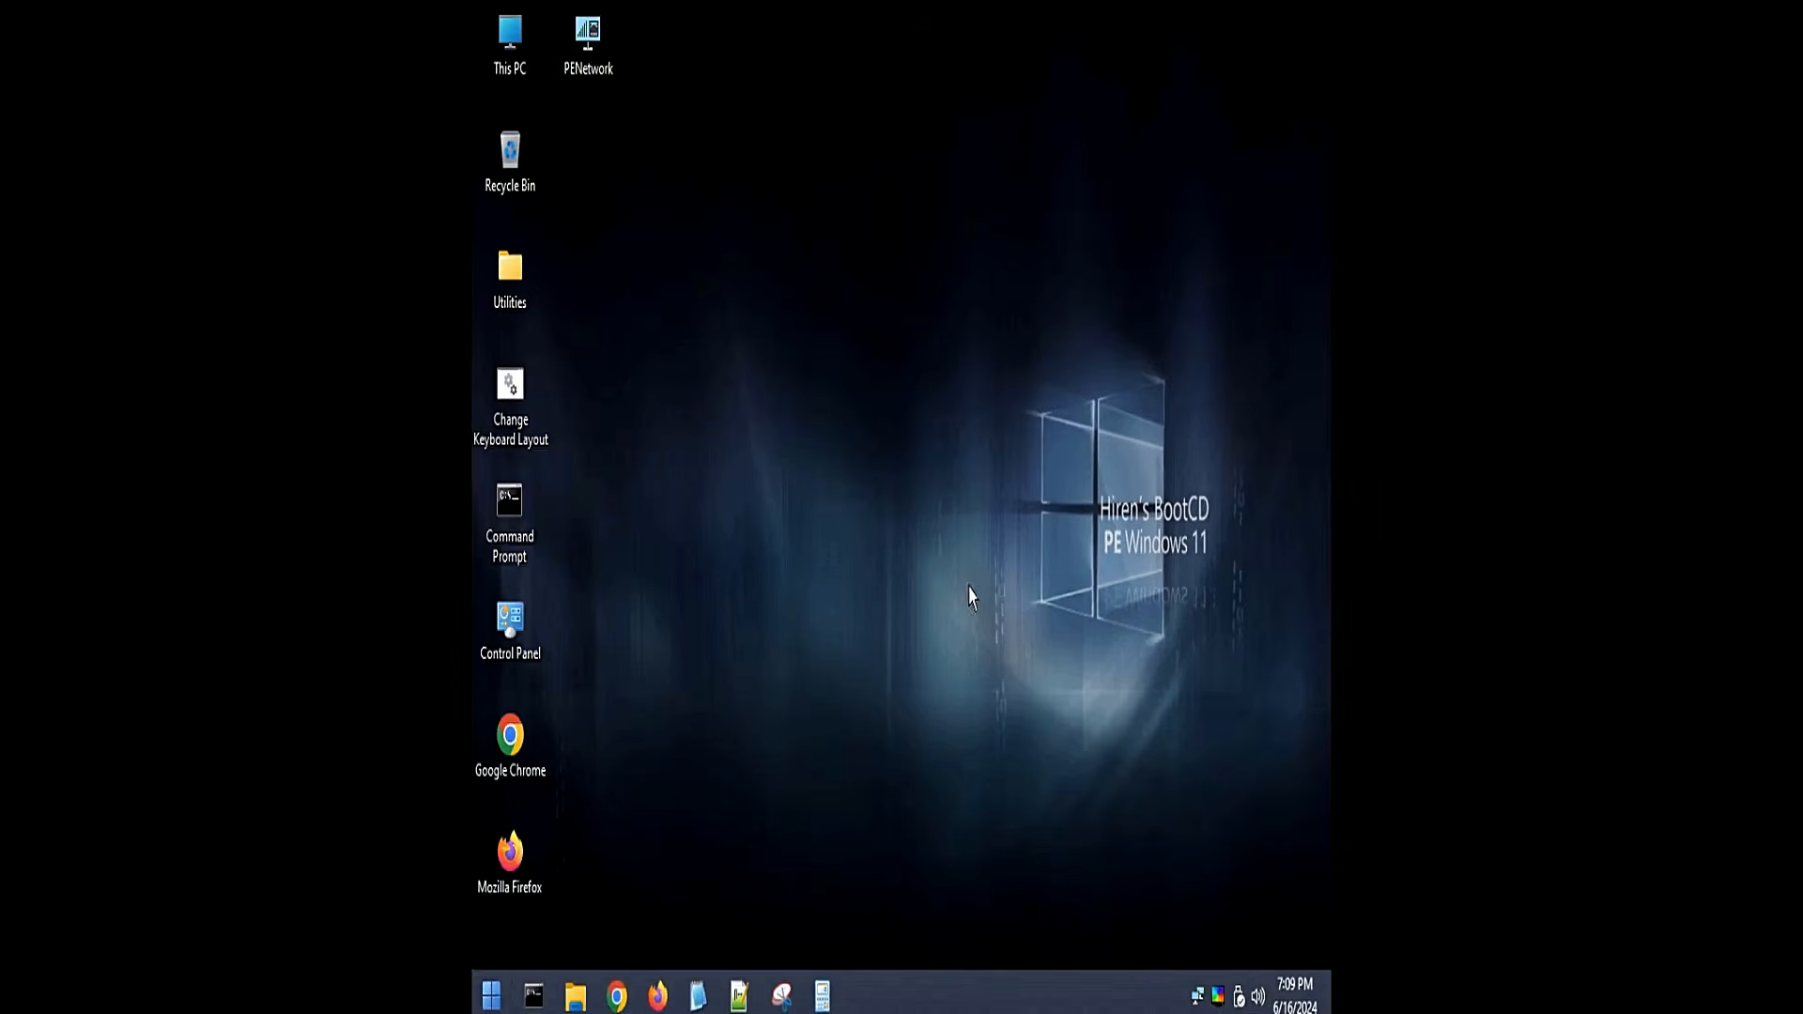
Open Local Disk (C:) in File Explorer on the Hiren's BootCD PE desktop and examine its folders and files.
{"action": "left_click", "coordinate": [577, 1001]}
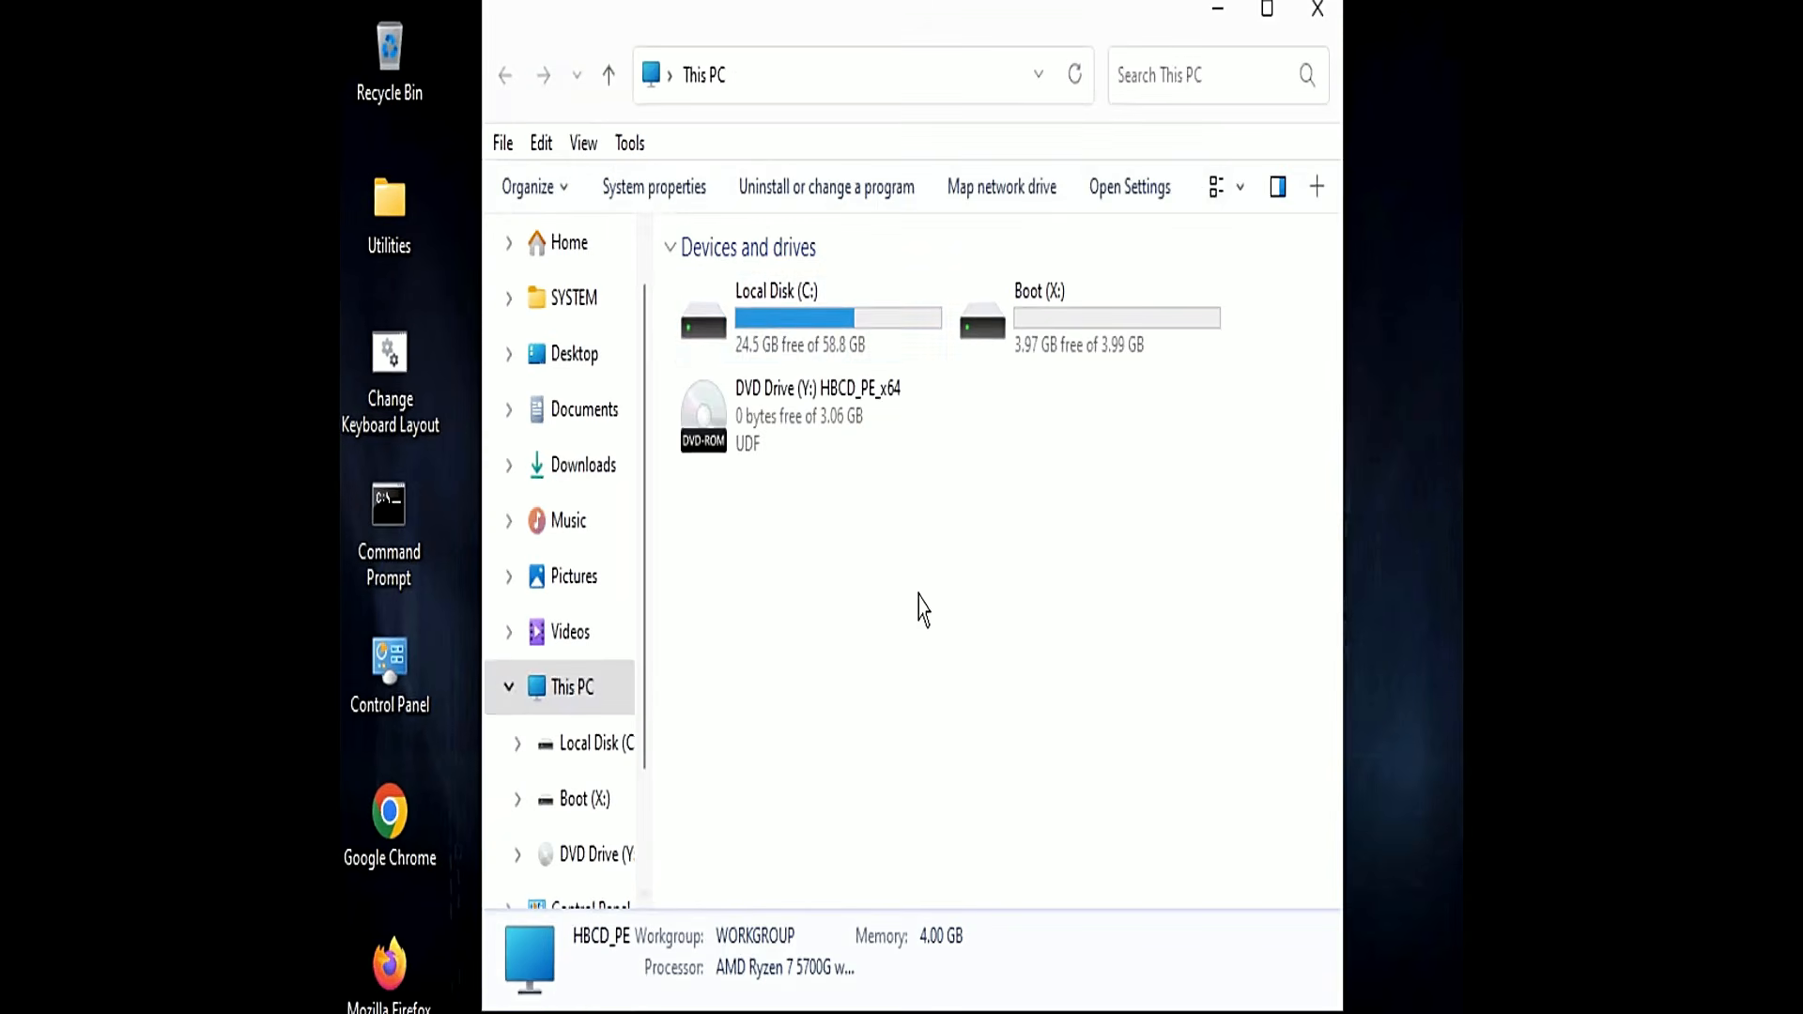
{"action": "double_click", "coordinate": [775, 328]}
{"action": "scroll", "coordinate": [704, 723], "scroll_direction": "down", "scroll_amount": 3}
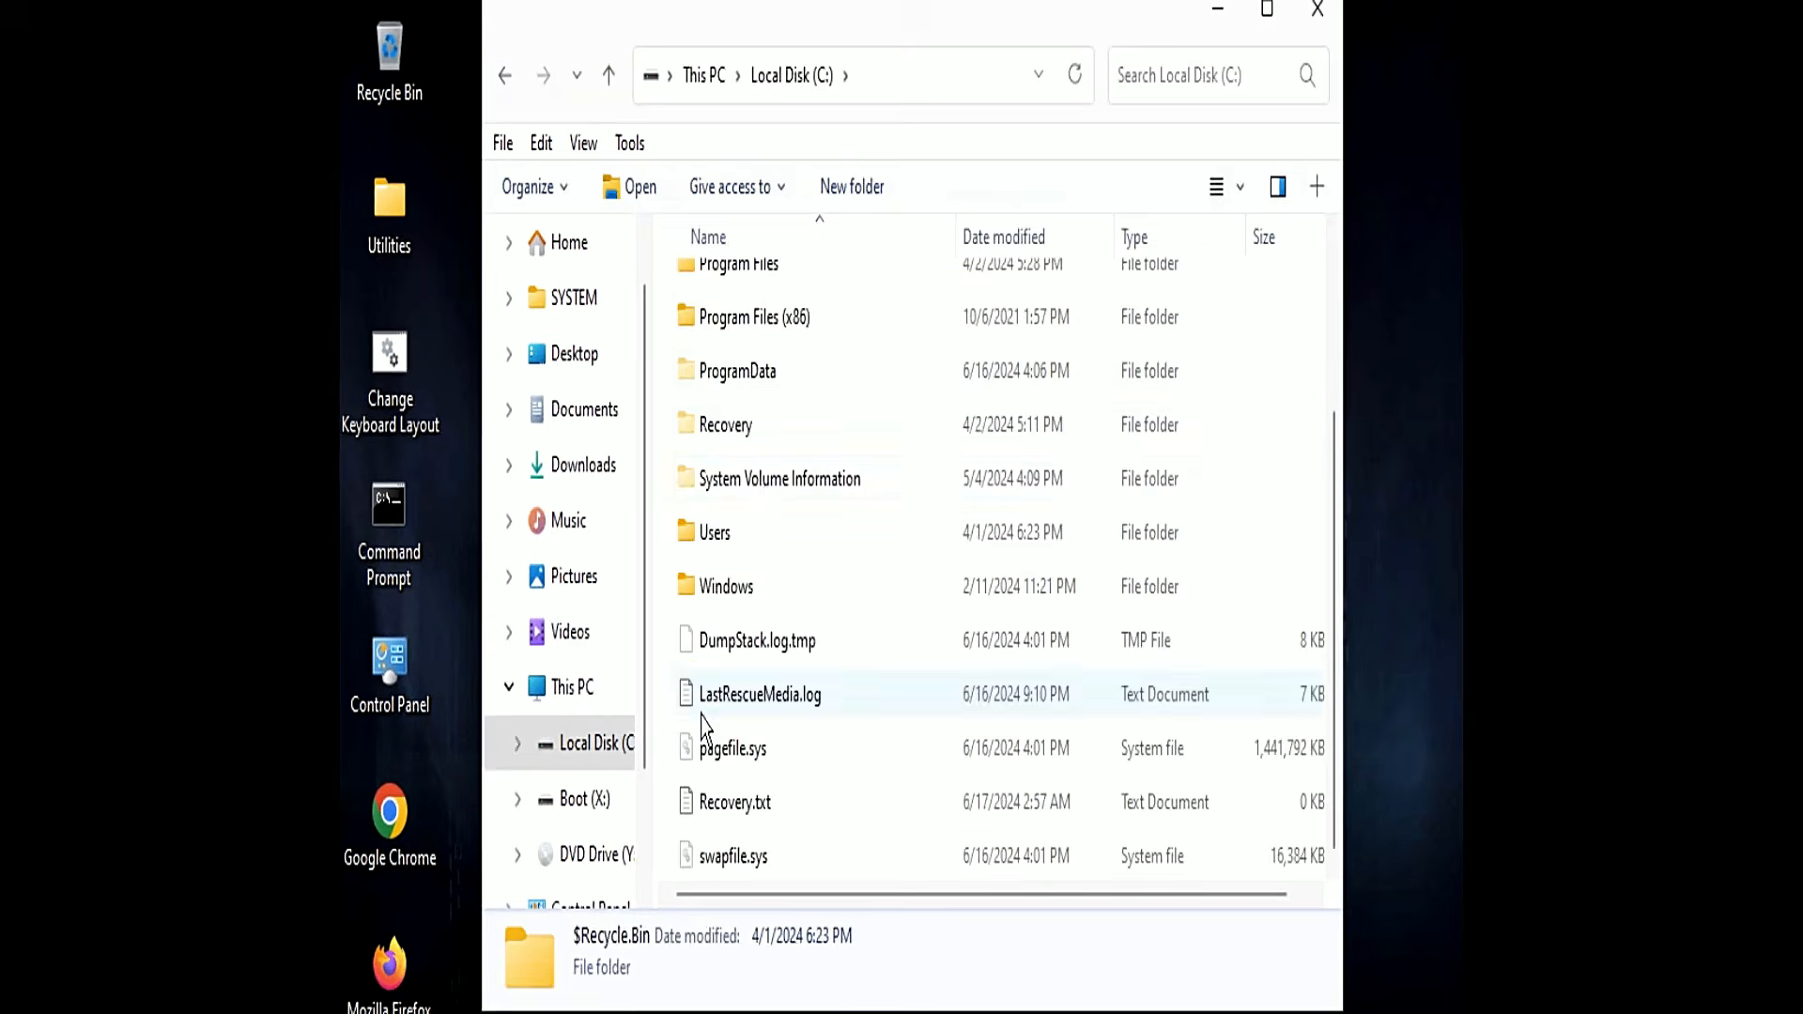